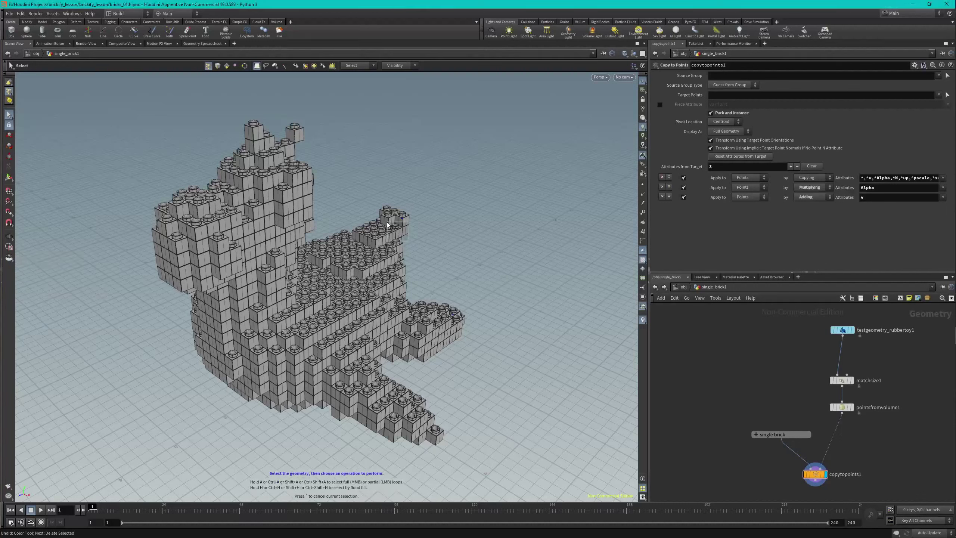
# - Orbit the viewport around the brick model to a new angle
pyautogui.press('Escape')
pyautogui.moveTo(477, 262); pyautogui.dragTo(399, 241)
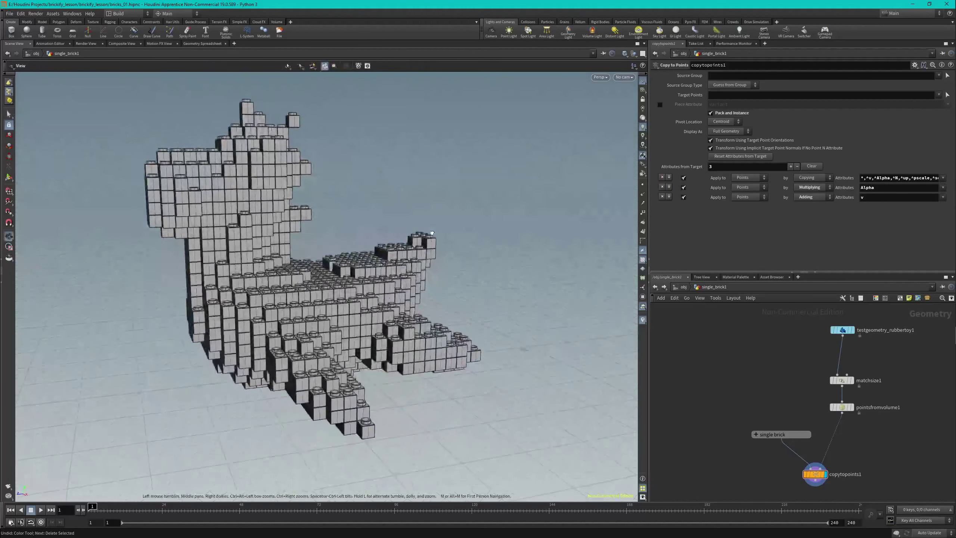
pyautogui.press('s')
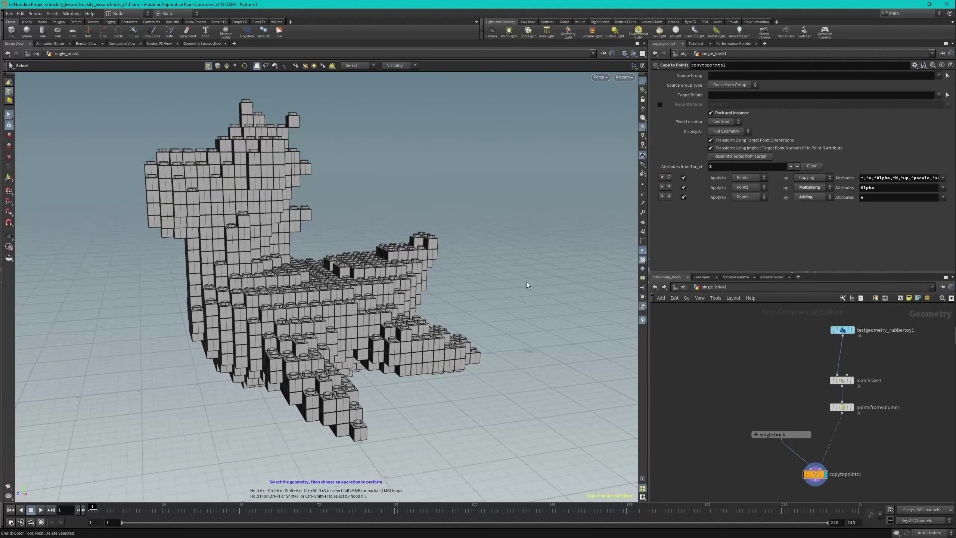
pyautogui.press('Escape')
pyautogui.moveTo(526, 284); pyautogui.dragTo(537, 280)
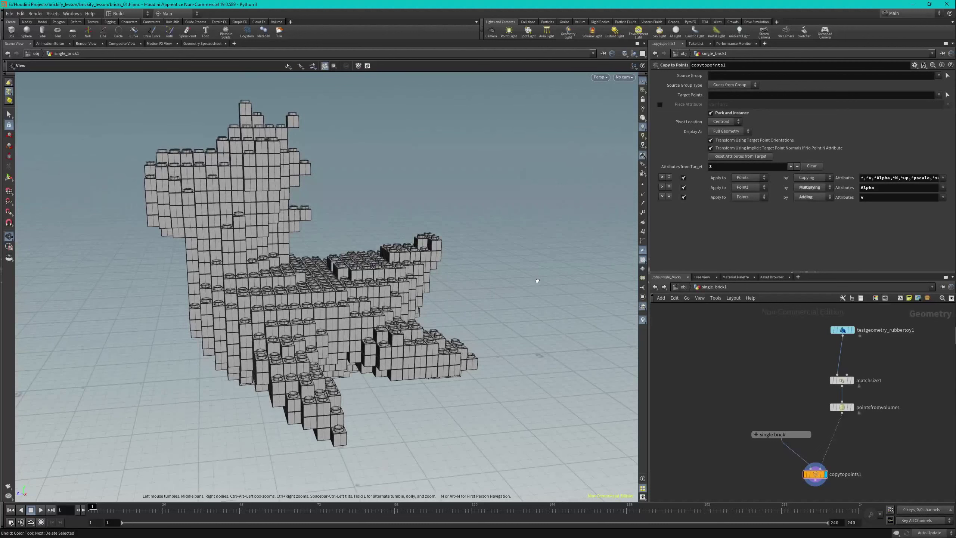
pyautogui.press('s')
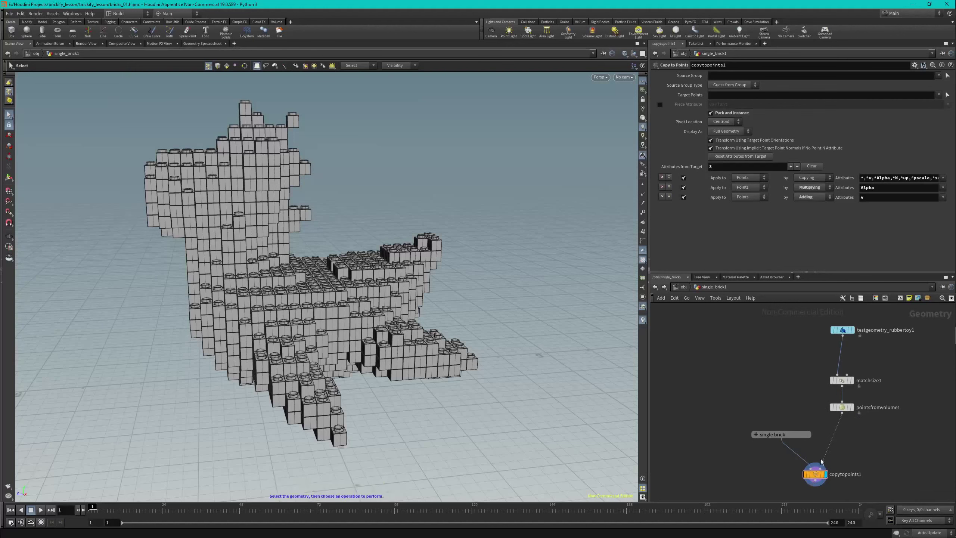
# - Insert a color node above copytopoints1 and set its colour to pure red
pyautogui.press('Tab')
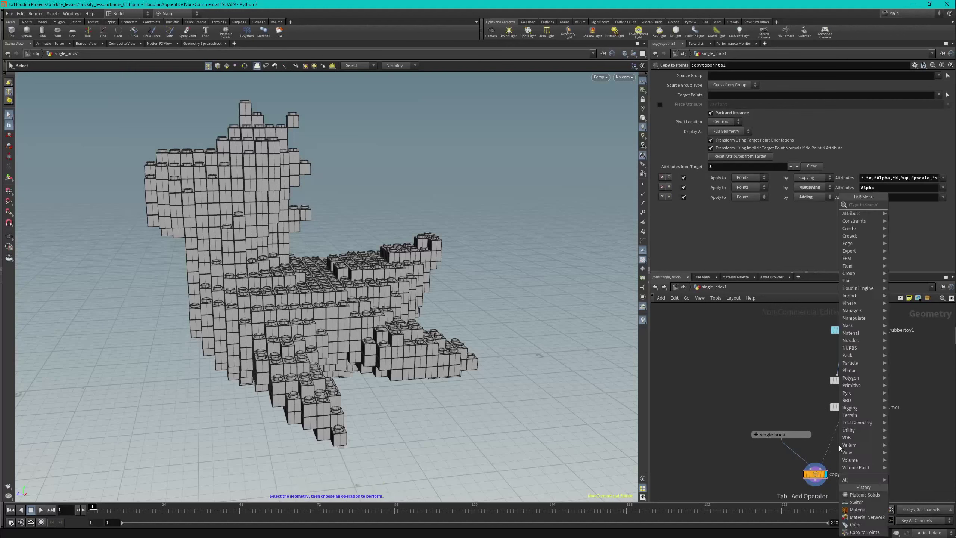
pyautogui.write('attrib')
pyautogui.press('Return')
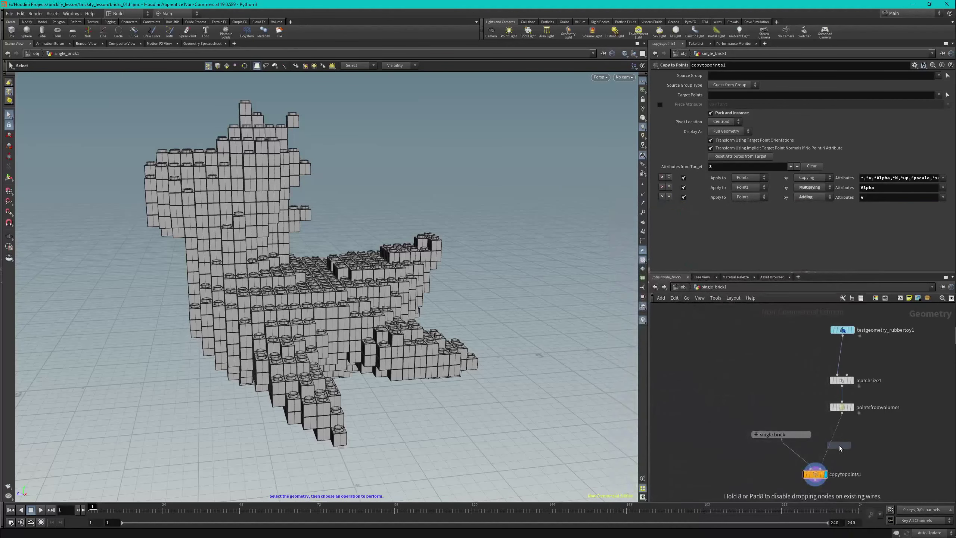
pyautogui.click(836, 437)
pyautogui.click(724, 124)
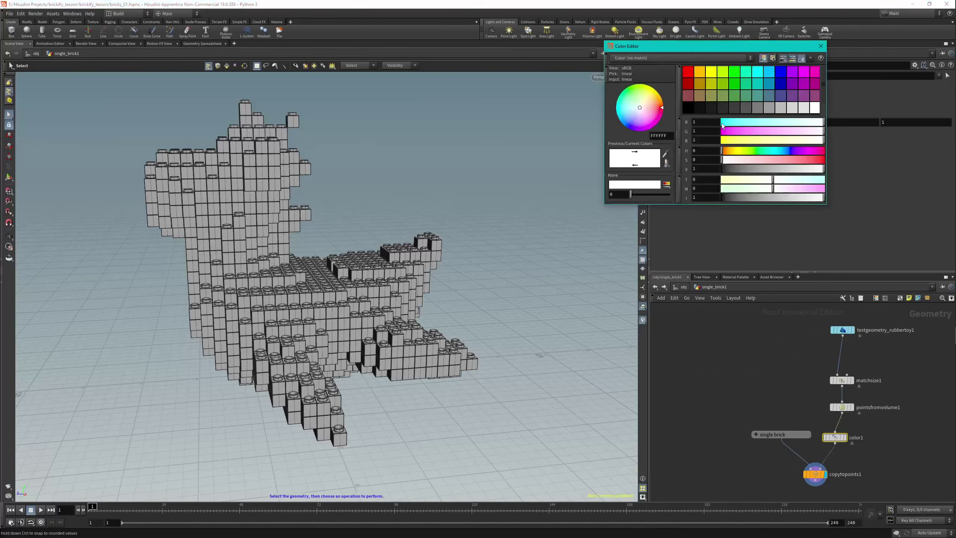
pyautogui.click(691, 73)
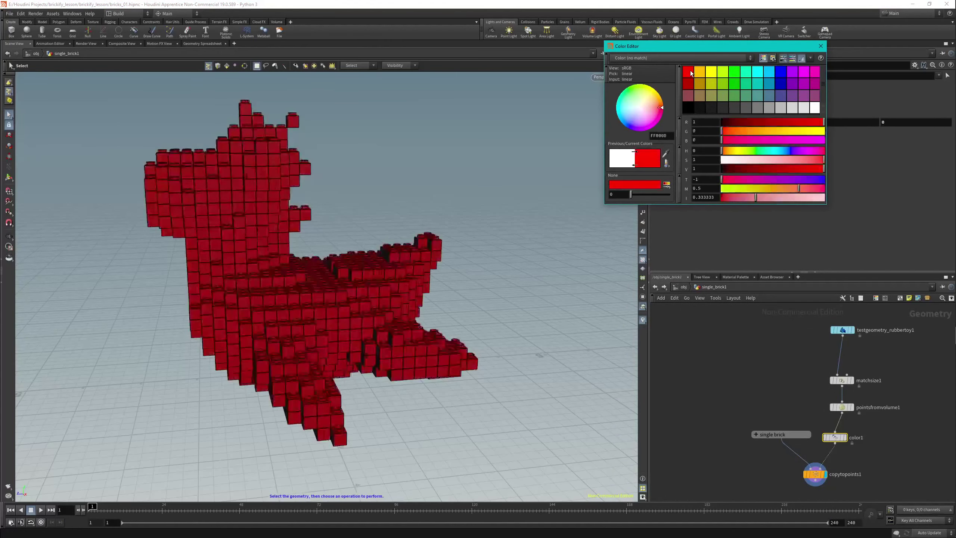
pyautogui.click(820, 46)
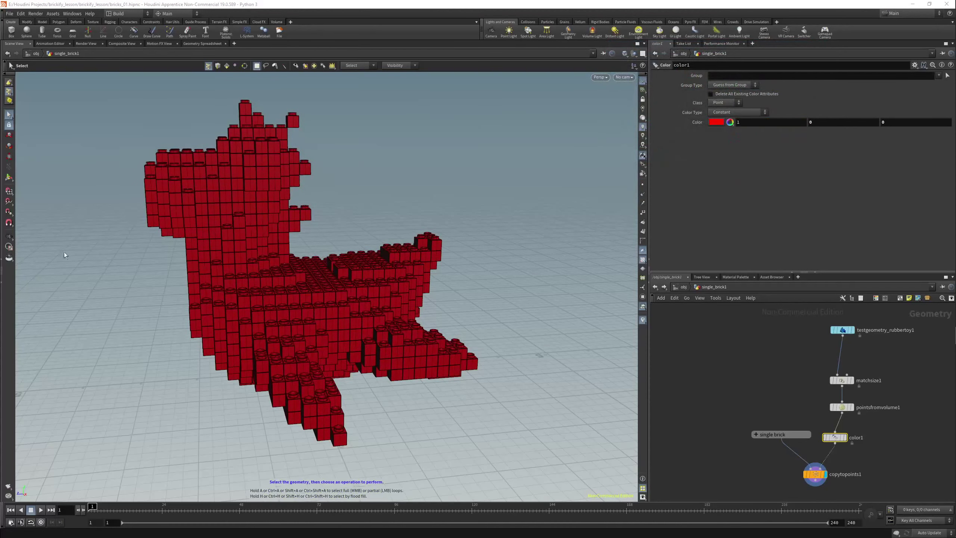
pyautogui.click(9, 247)
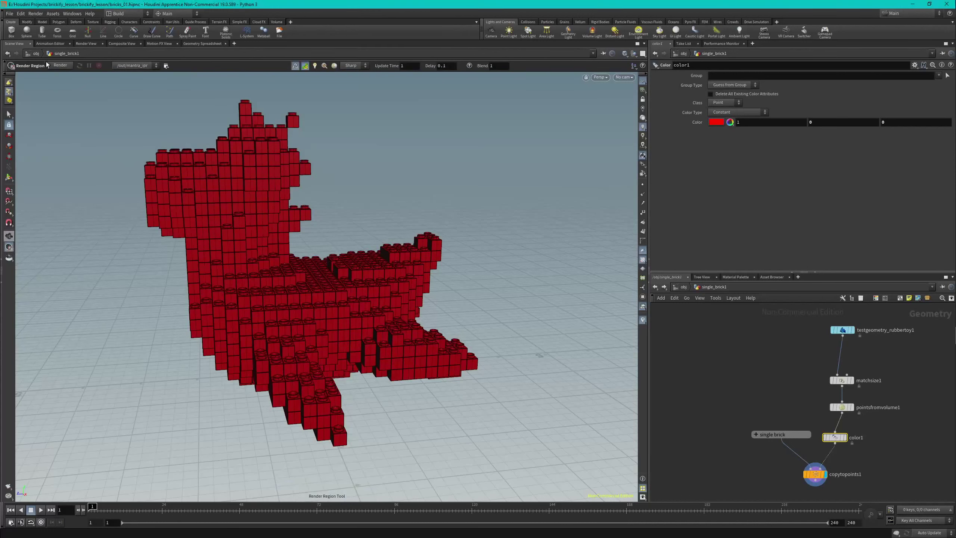
pyautogui.click(55, 66)
pyautogui.moveTo(103, 98); pyautogui.dragTo(504, 408)
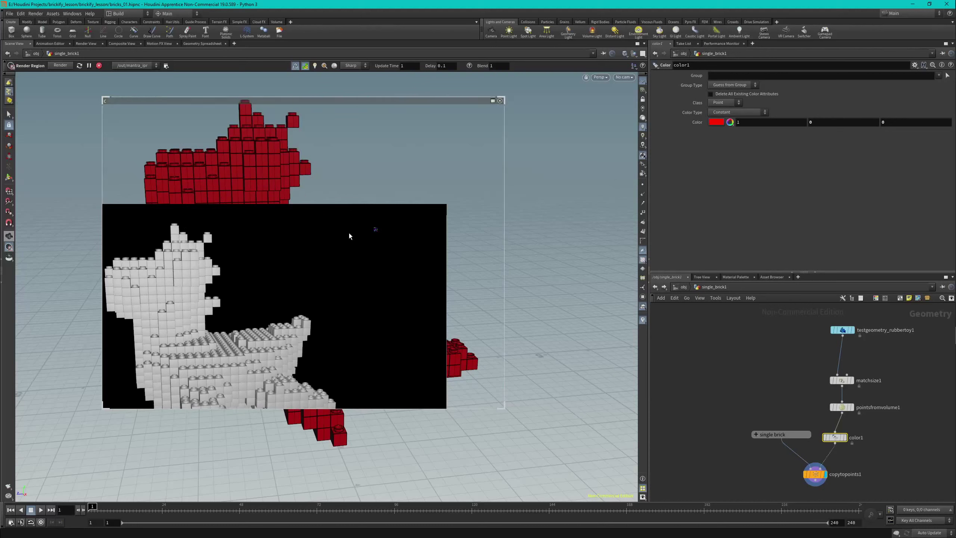
pyautogui.click(499, 101)
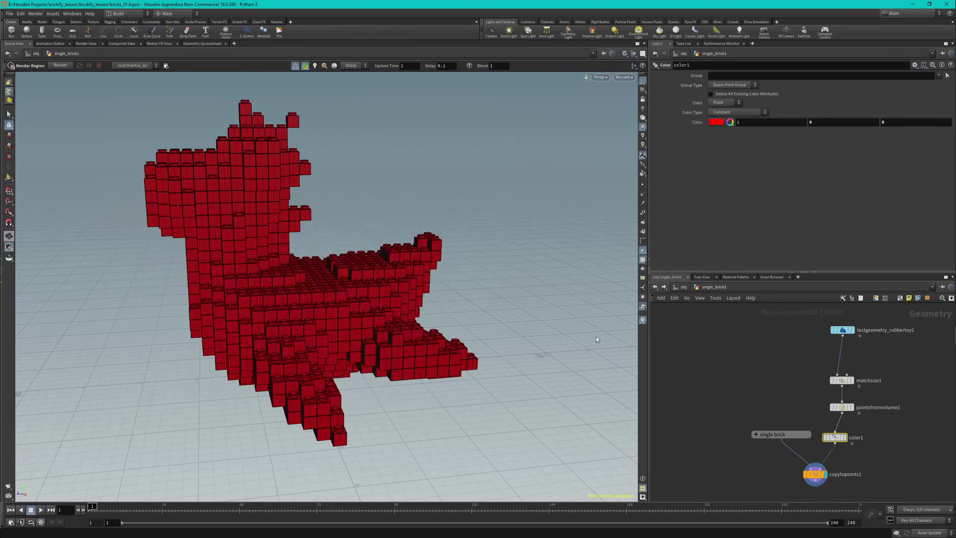
# - Add a Material Network node to the geometry network
pyautogui.click(719, 360)
pyautogui.press('Tab')
pyautogui.write('mat')
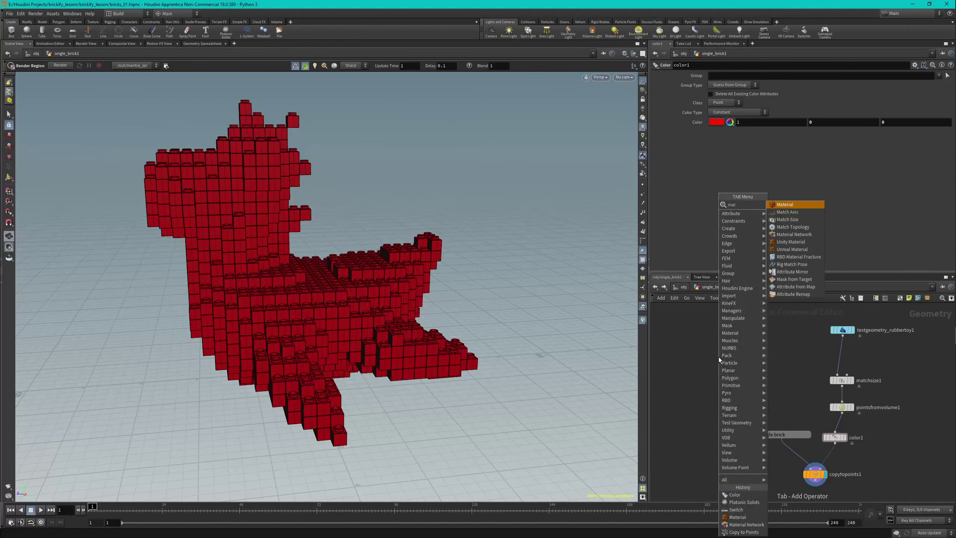
pyautogui.write('er')
pyautogui.press('Down')
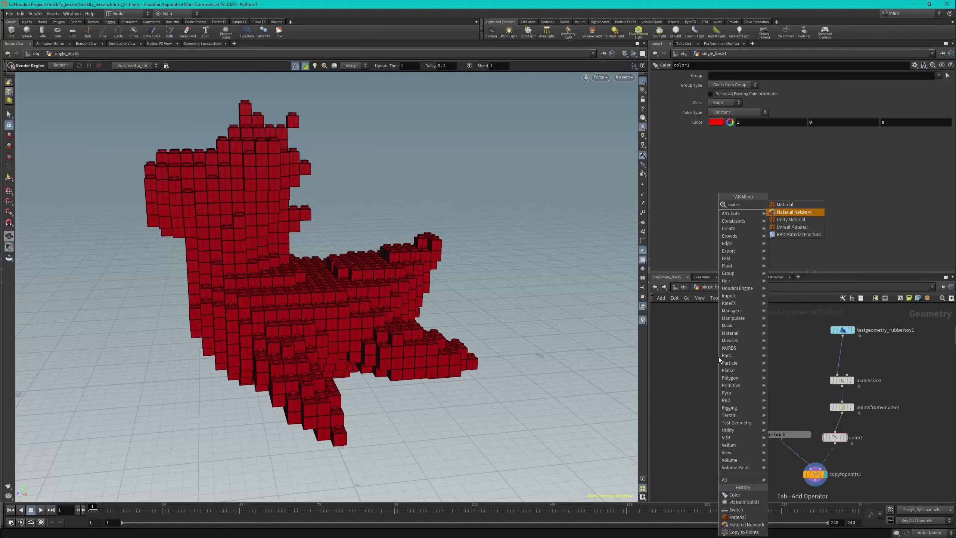
pyautogui.press('Return')
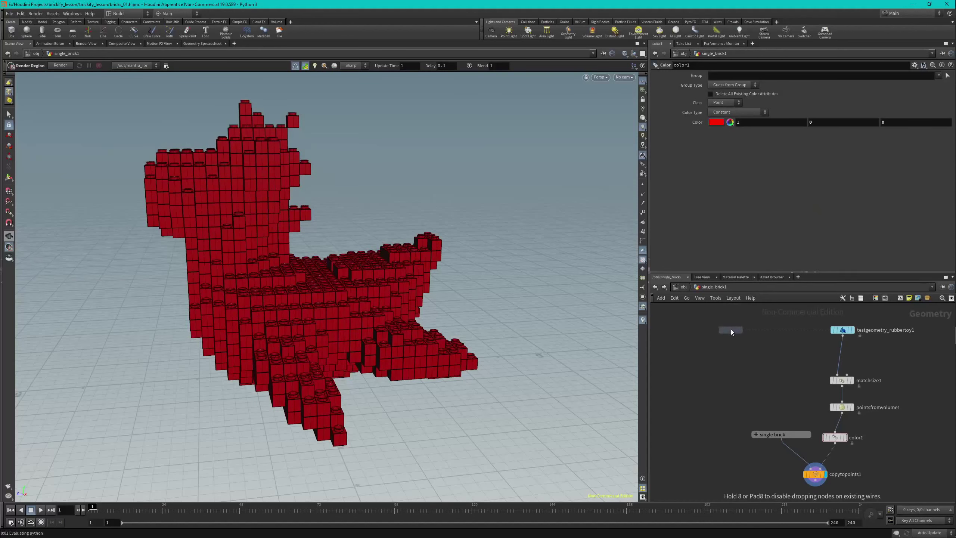
pyautogui.click(730, 329)
# - Add a Principled Shader from the Material Palette into matnet1, rename it brick_mat, and view matnet1
pyautogui.click(742, 278)
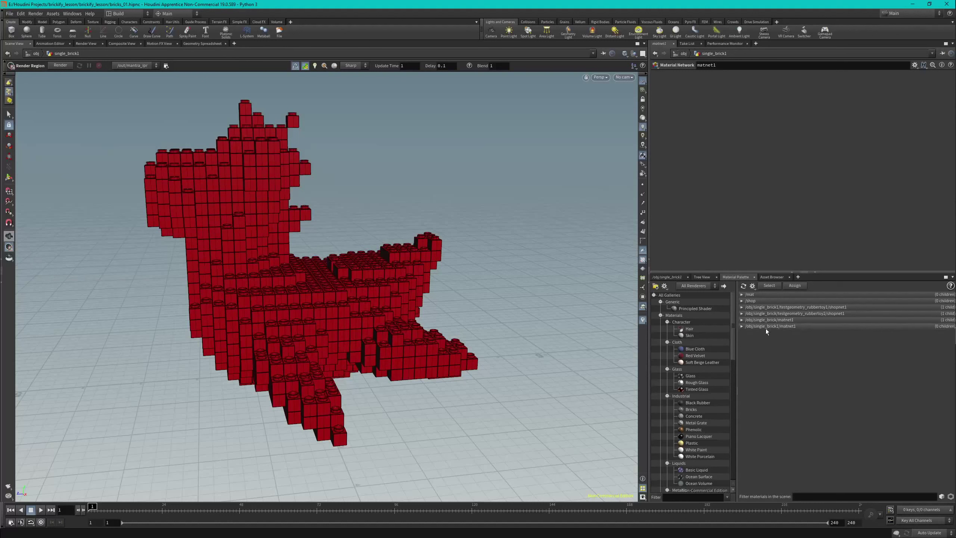
pyautogui.click(740, 326)
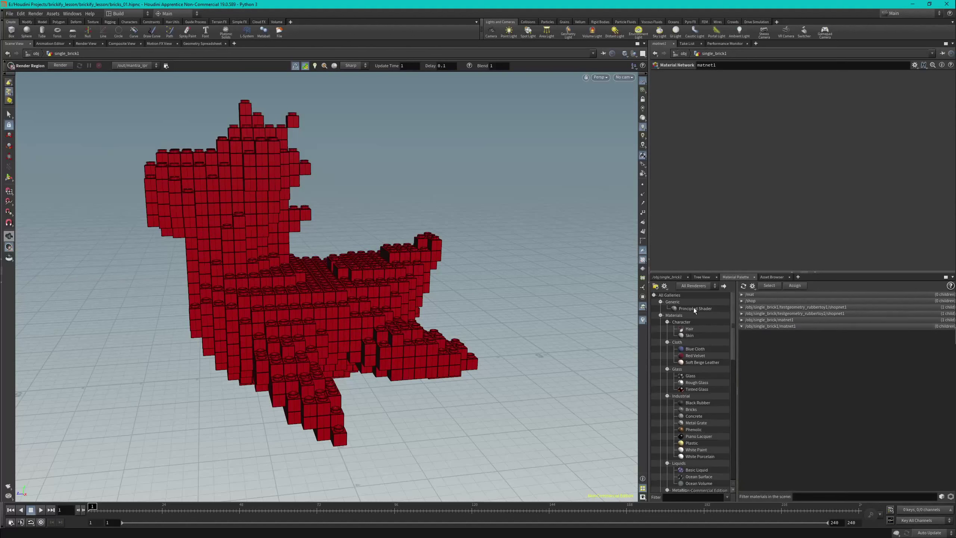
pyautogui.moveTo(694, 309); pyautogui.dragTo(781, 358)
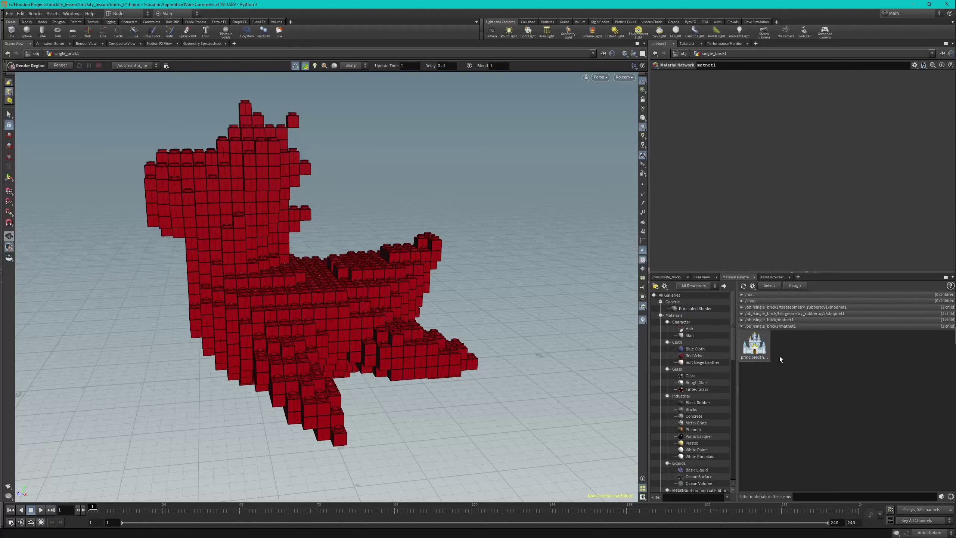
pyautogui.click(757, 352)
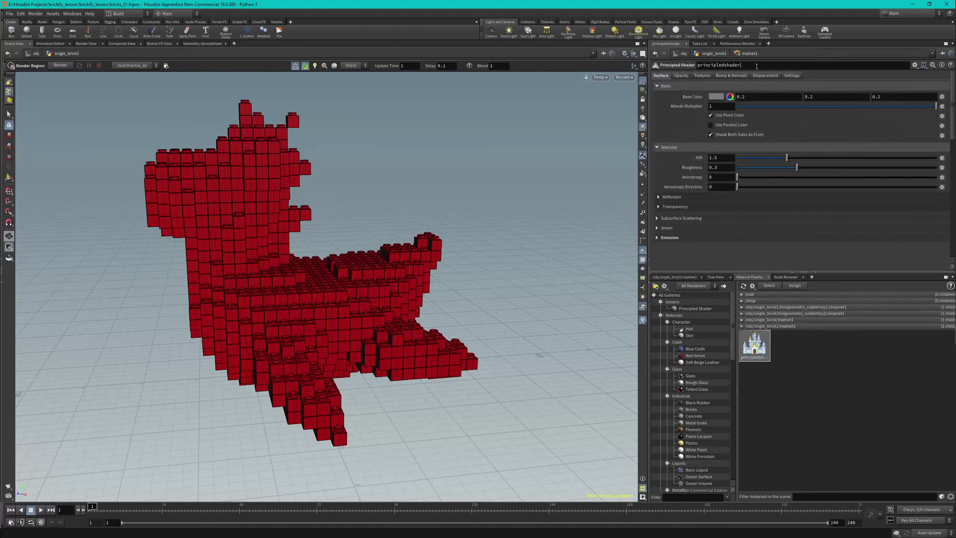
pyautogui.doubleClick(756, 66)
pyautogui.write('birck')
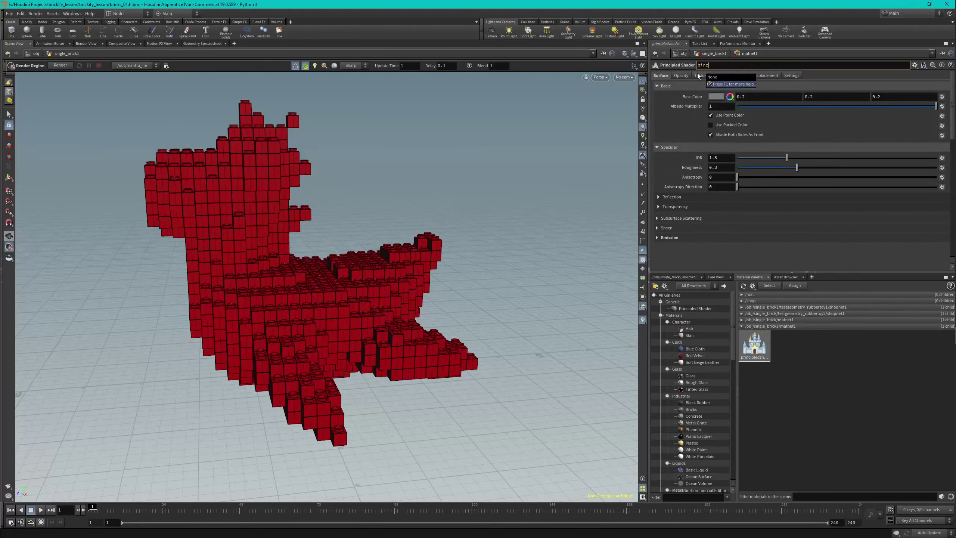
pyautogui.press('BackSpace')
pyautogui.press('BackSpace')
pyautogui.press('BackSpace')
pyautogui.write('rick_mat')
pyautogui.press('Return')
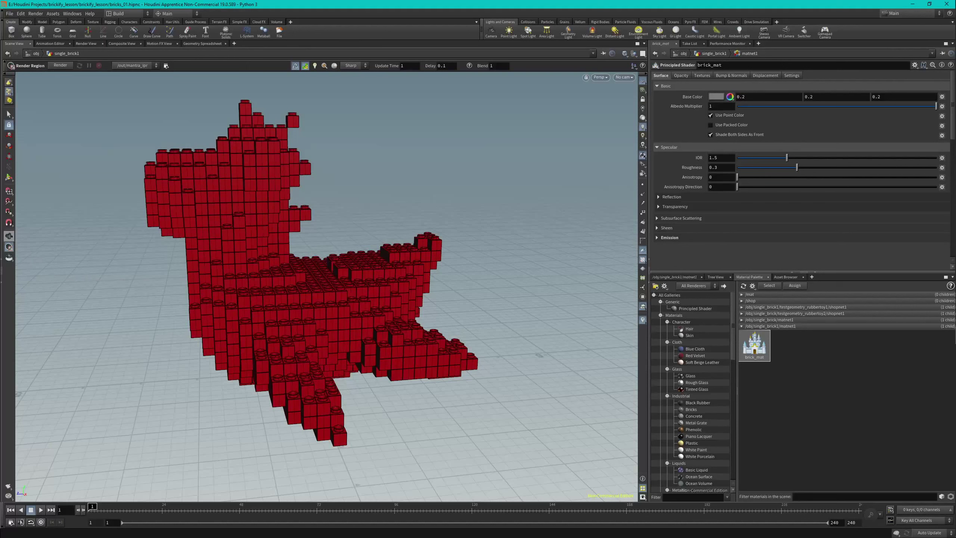
pyautogui.click(679, 277)
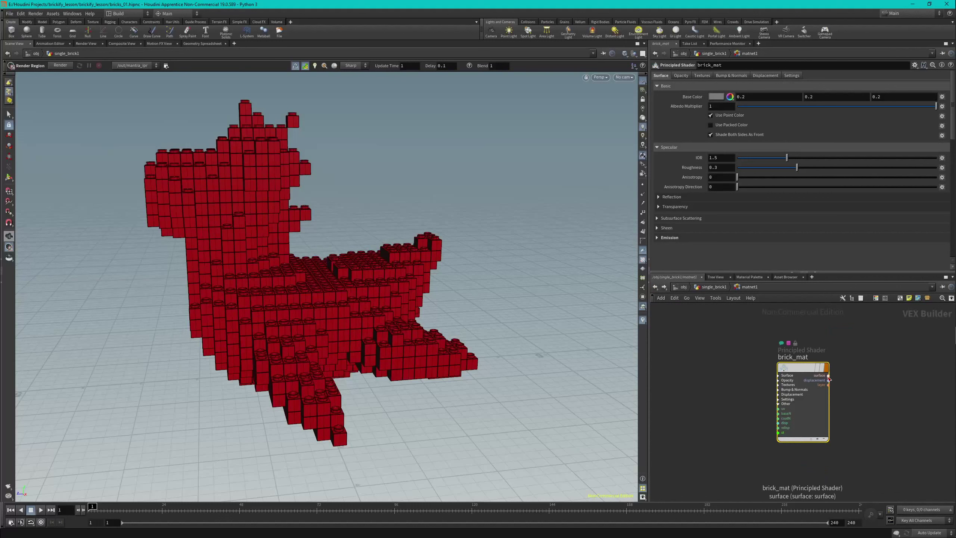
# - Back in the brick network, place a Material node wired below copytopoints1
pyautogui.click(655, 286)
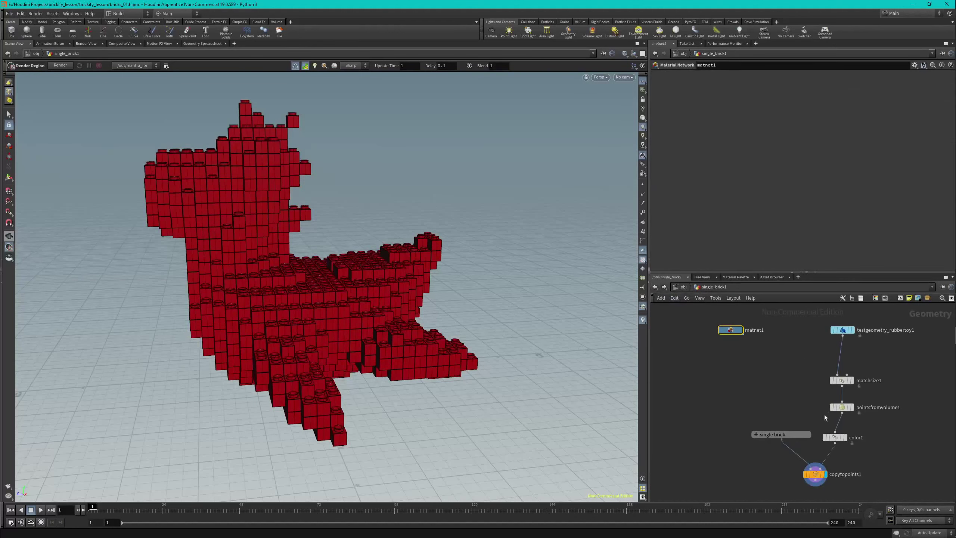
pyautogui.scroll(-2, 831, 478)
pyautogui.scroll(5, 829, 490)
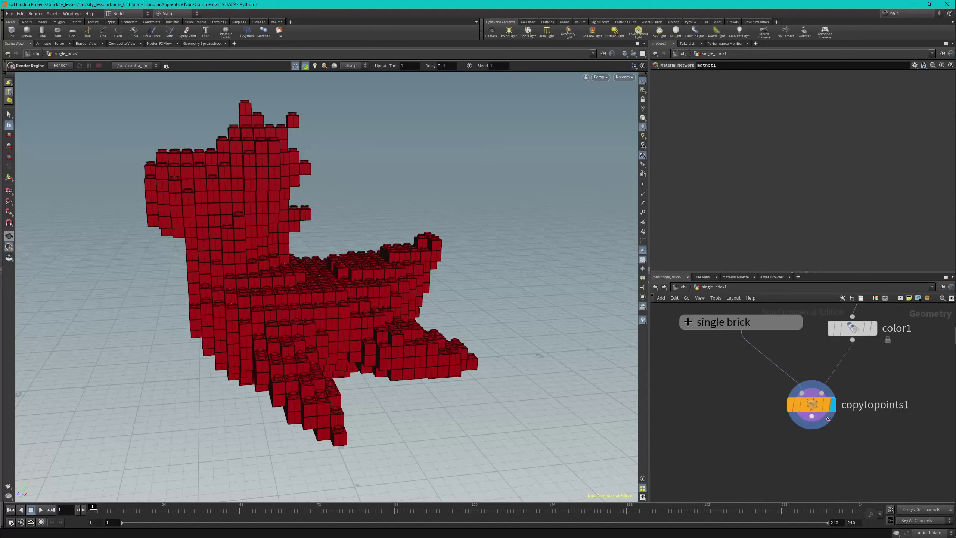
pyautogui.press('Tab')
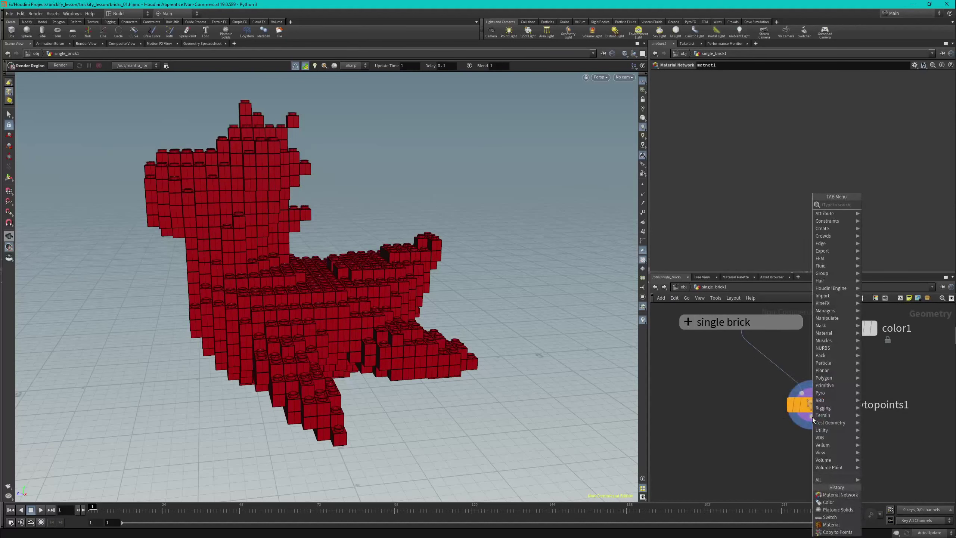
pyautogui.write('mater')
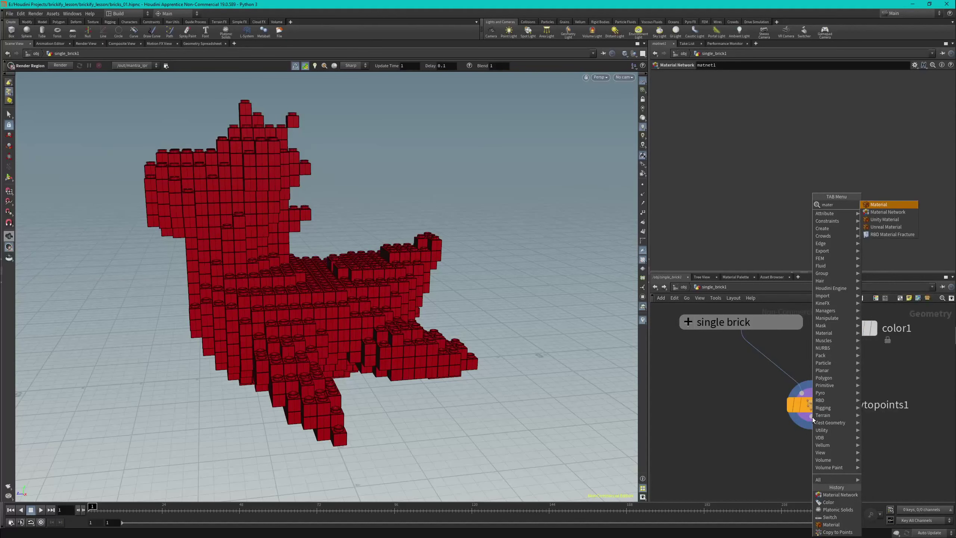
pyautogui.press('Return')
pyautogui.click(804, 447)
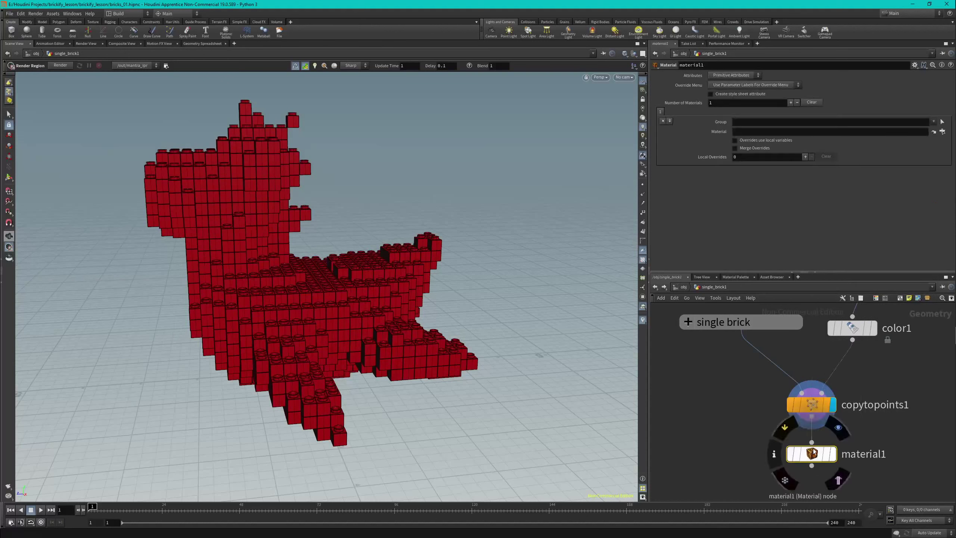
# - Display material1 and assign brick_mat as the relative path ../matnet1/brick_mat
pyautogui.click(833, 454)
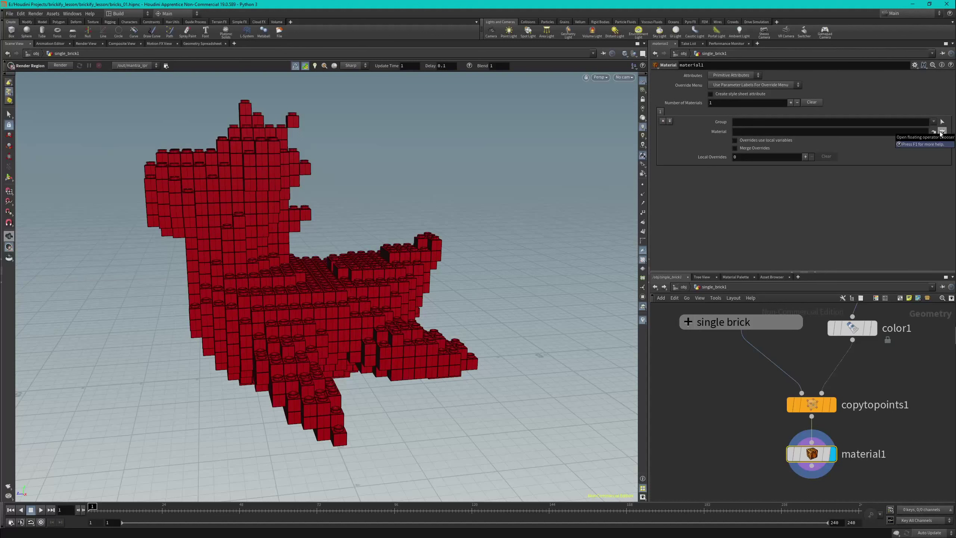
pyautogui.click(942, 132)
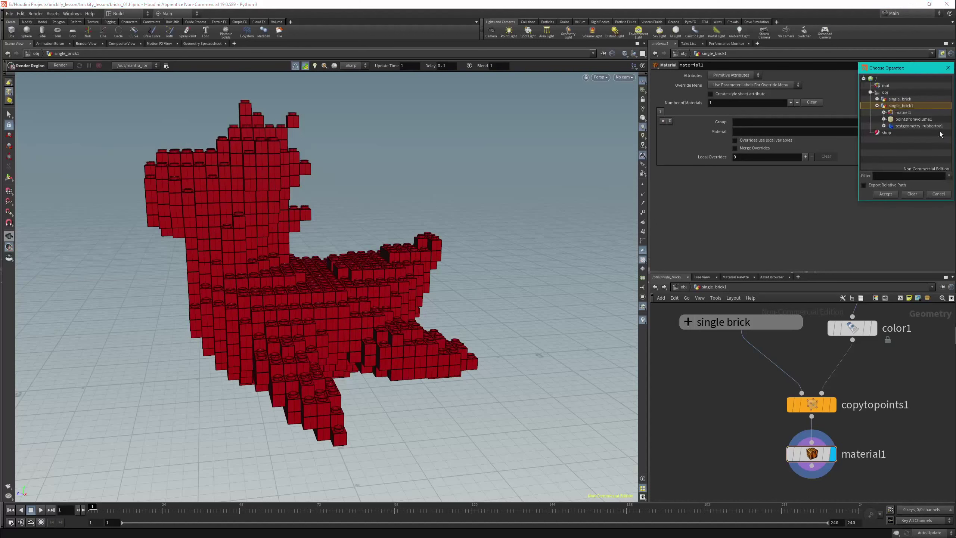
pyautogui.click(883, 113)
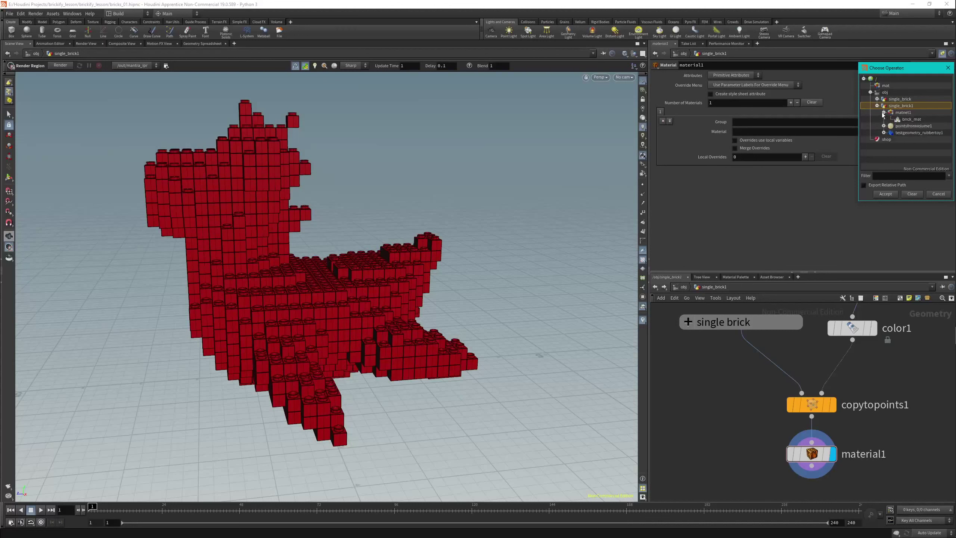
pyautogui.click(907, 119)
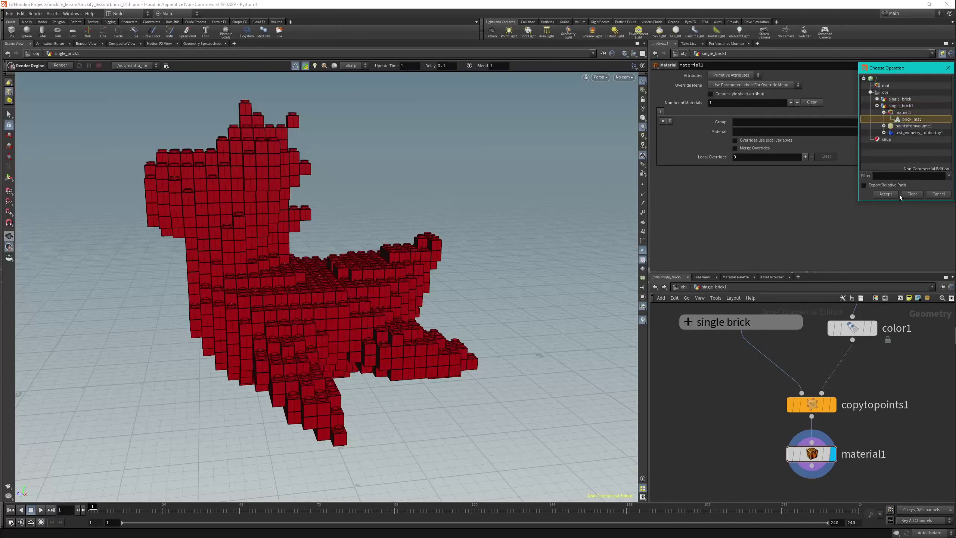
pyautogui.click(864, 185)
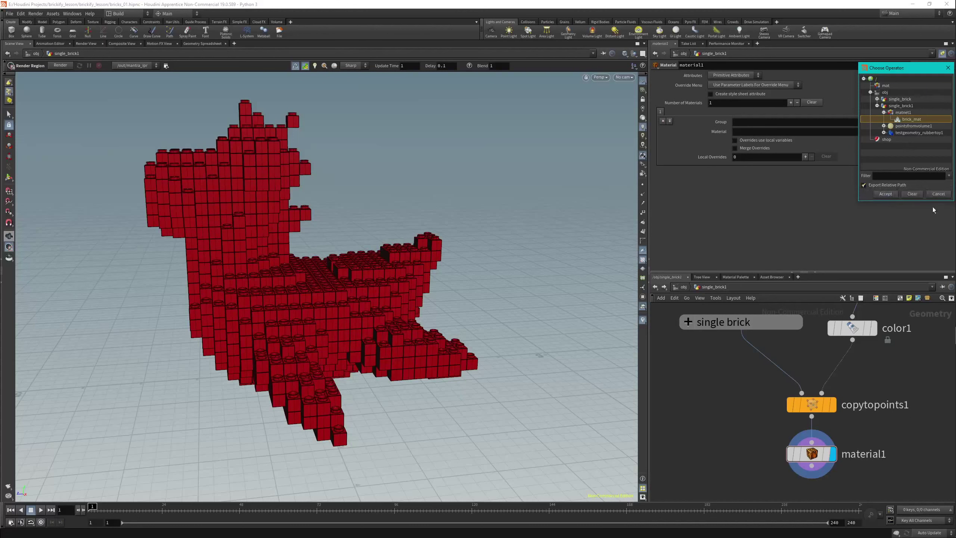
pyautogui.click(890, 195)
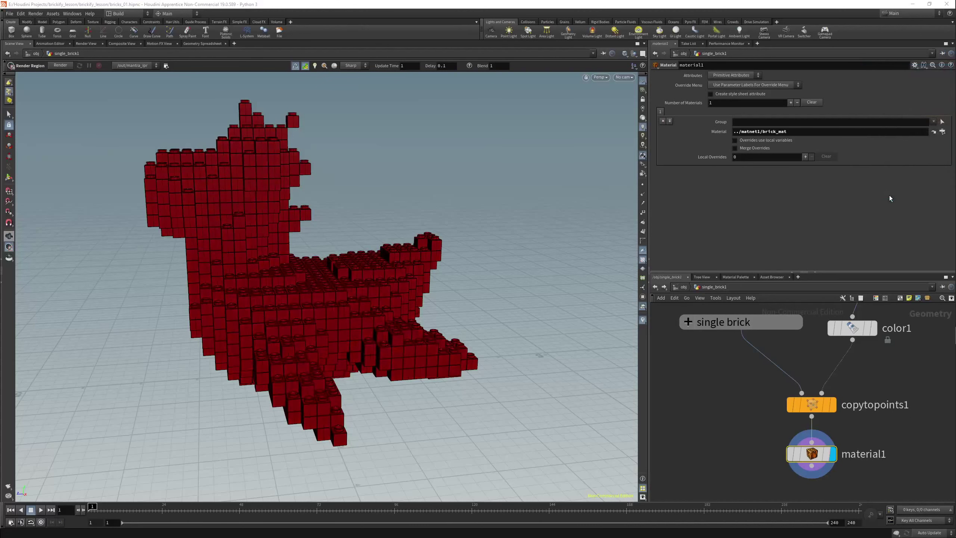
pyautogui.click(65, 66)
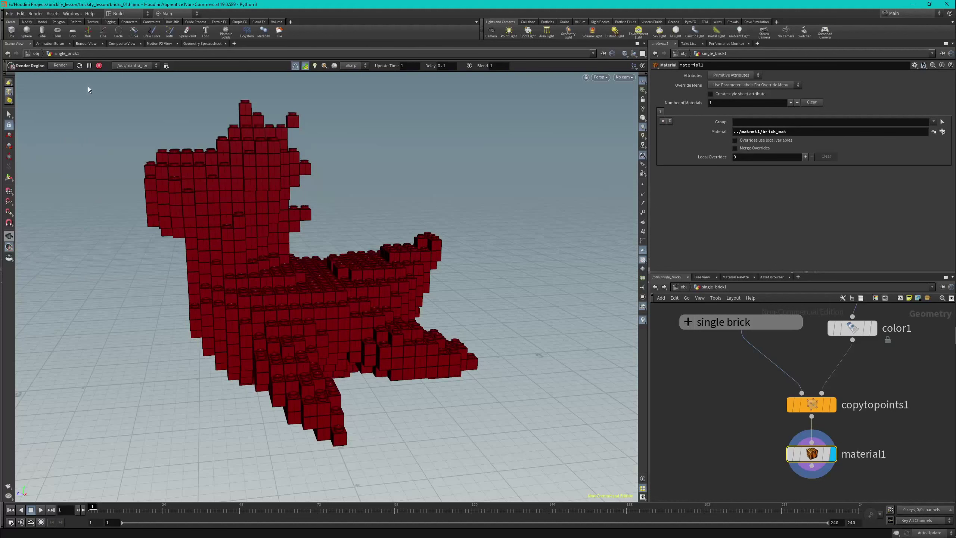
pyautogui.moveTo(88, 86); pyautogui.dragTo(576, 466)
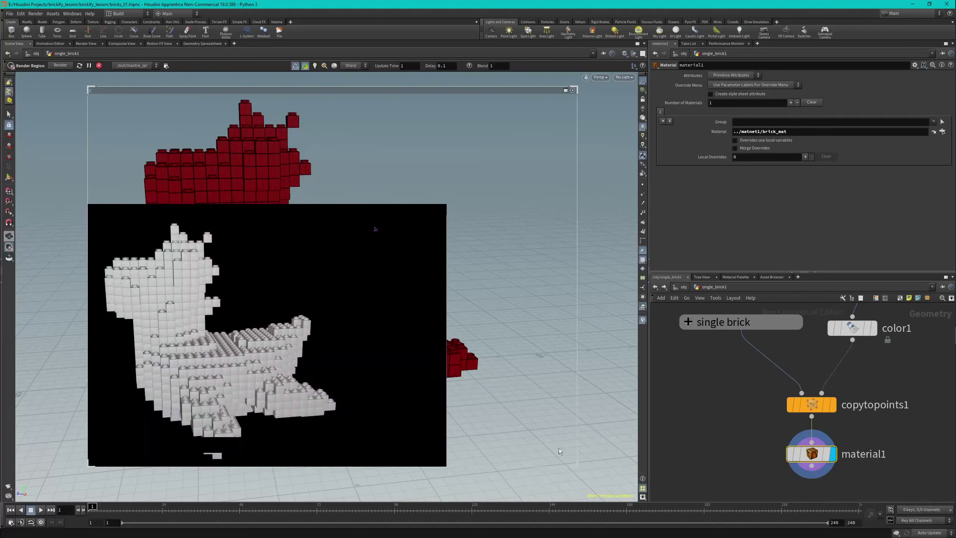
pyautogui.click(572, 91)
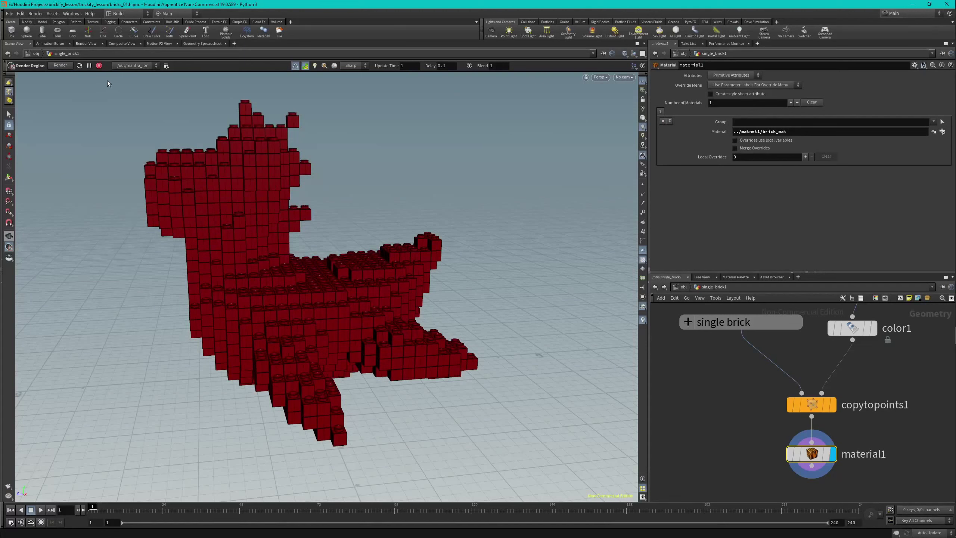
pyautogui.moveTo(102, 83); pyautogui.dragTo(539, 447)
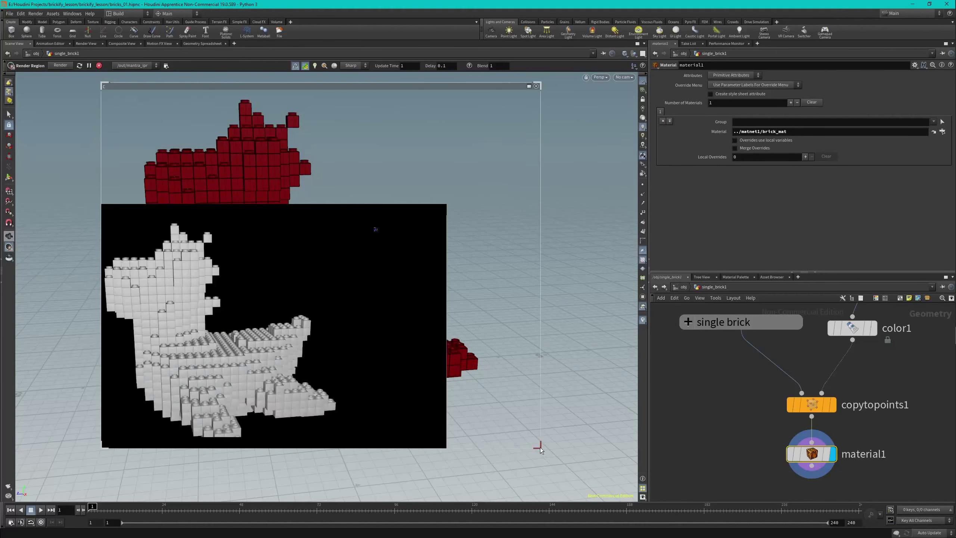
pyautogui.click(536, 86)
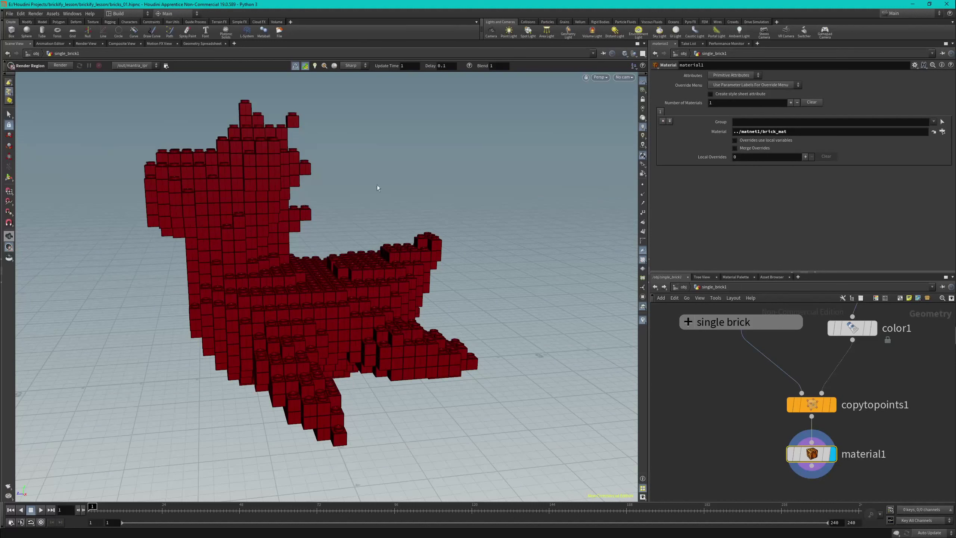
# - Open brick_mat from the Material Palette and set its Base Color to 0.5, 0.5, 0.5
pyautogui.click(736, 277)
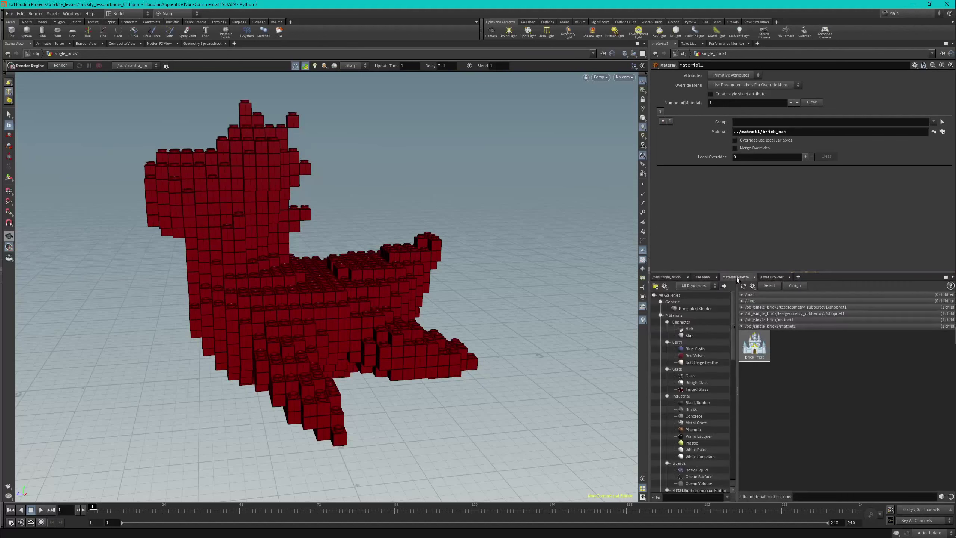
pyautogui.doubleClick(757, 350)
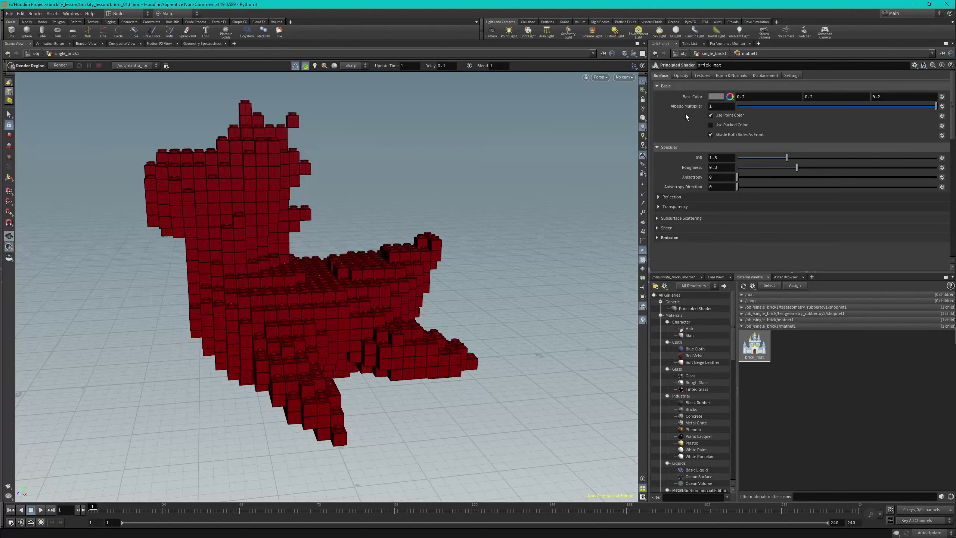
pyautogui.moveTo(738, 97); pyautogui.dragTo(735, 101)
pyautogui.write('0.')
pyautogui.press('Tab')
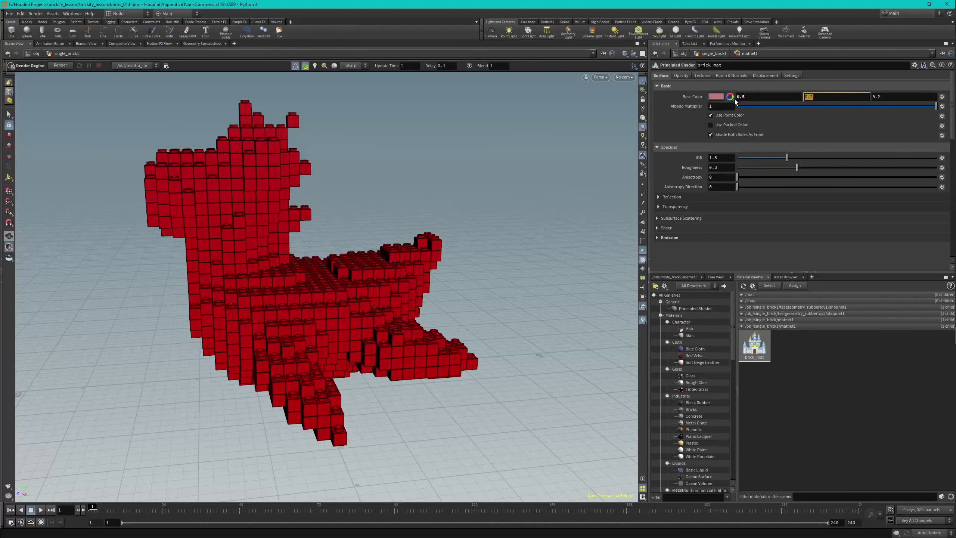
pyautogui.write('0.5')
pyautogui.press('Tab')
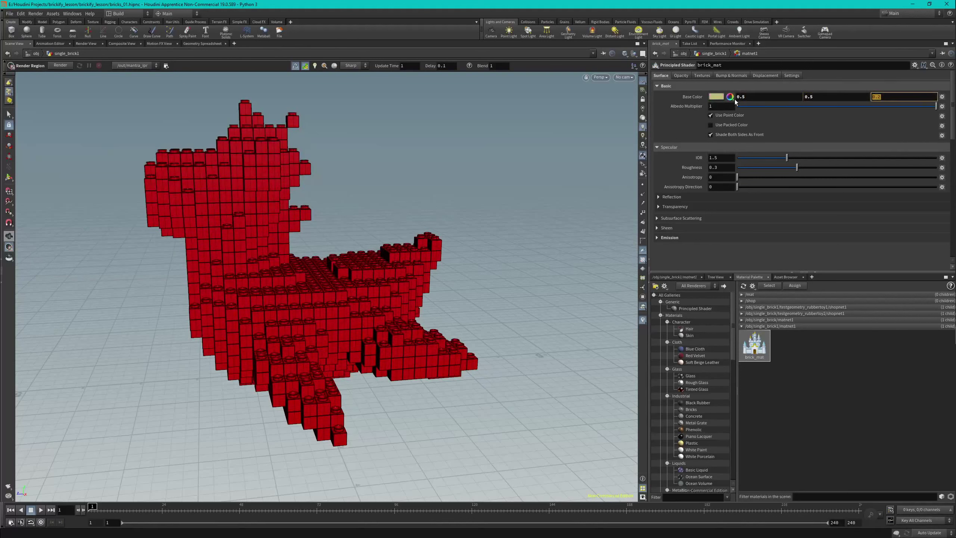
pyautogui.write('0.')
pyautogui.press('Tab')
# - Enable Use Packed Color on brick_mat and test-render viewport regions to check the red bricks
pyautogui.click(710, 126)
pyautogui.moveTo(72, 86); pyautogui.dragTo(526, 442)
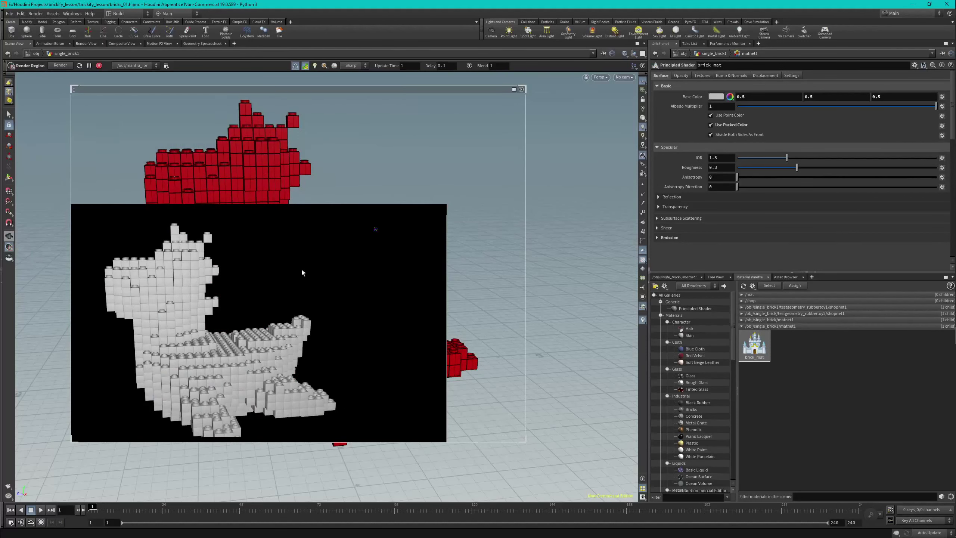
pyautogui.click(521, 90)
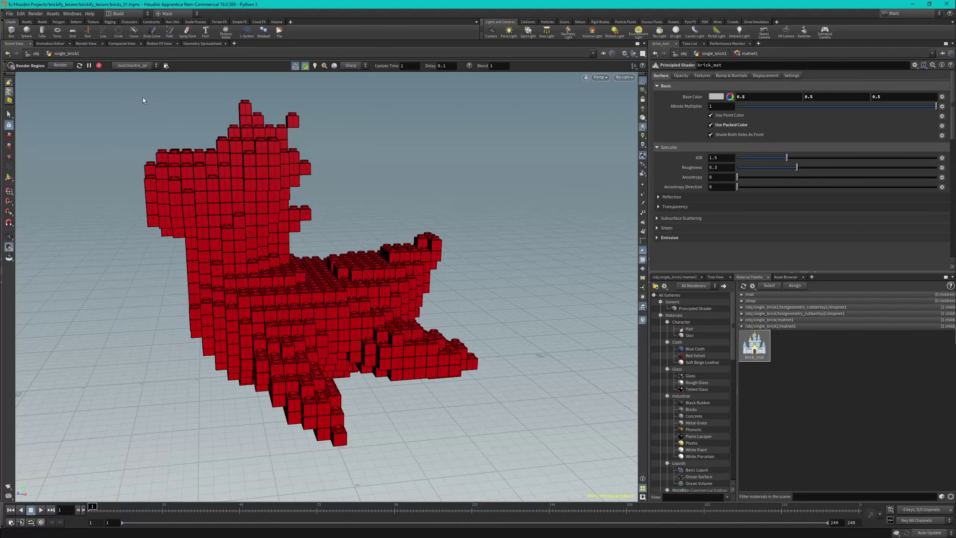
pyautogui.moveTo(143, 101); pyautogui.dragTo(503, 455)
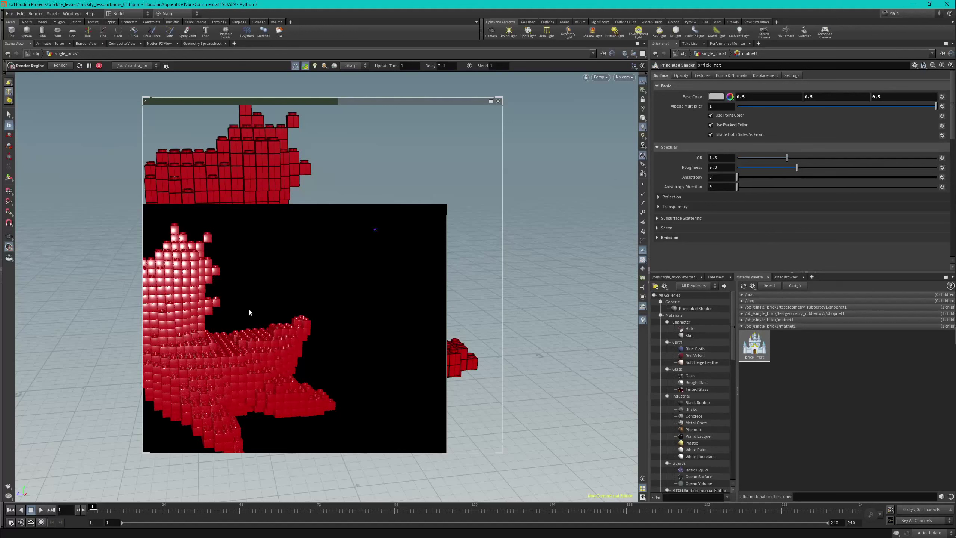
pyautogui.click(498, 101)
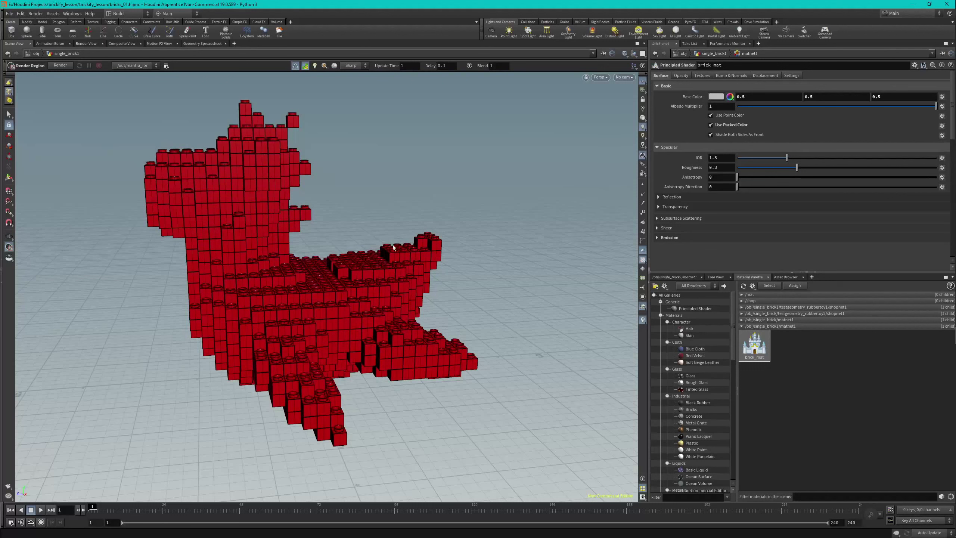
# - Save the scene as bricks_01.hipnc and return to the single_brick1 network
pyautogui.hotkey('ctrl', 's')
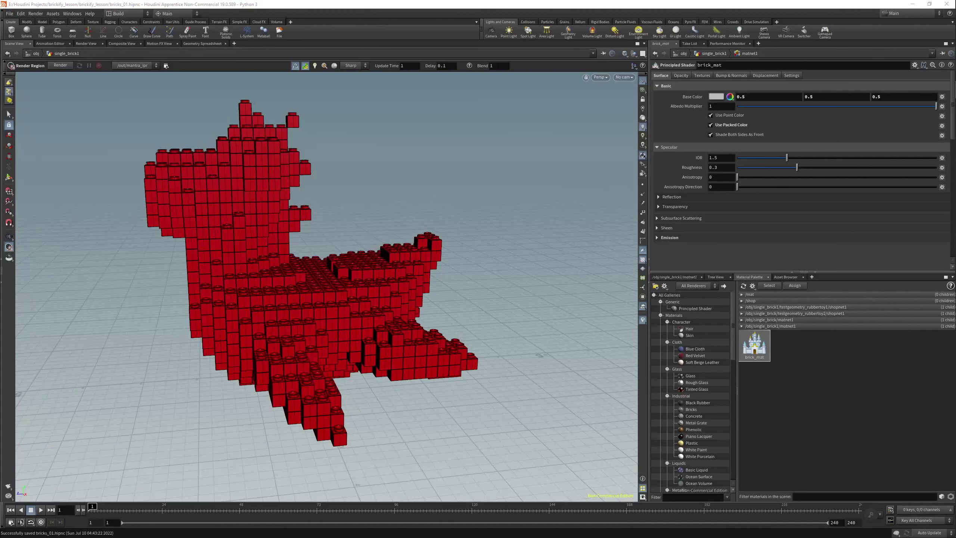
pyautogui.click(674, 277)
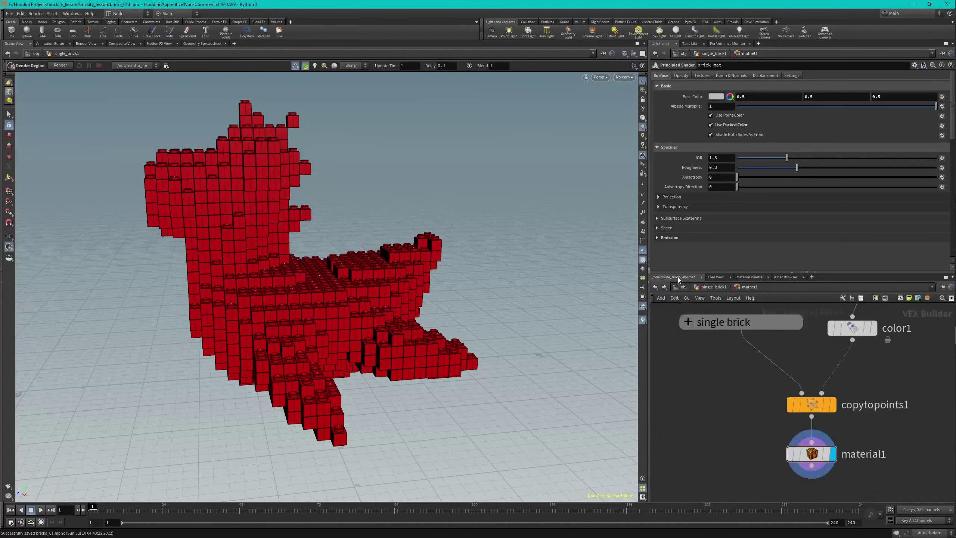
pyautogui.click(655, 287)
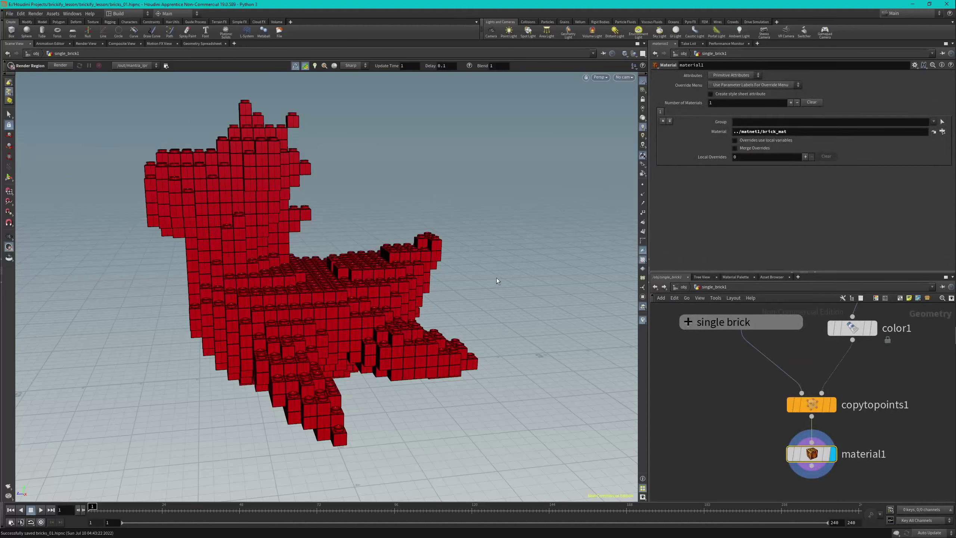
pyautogui.press('s')
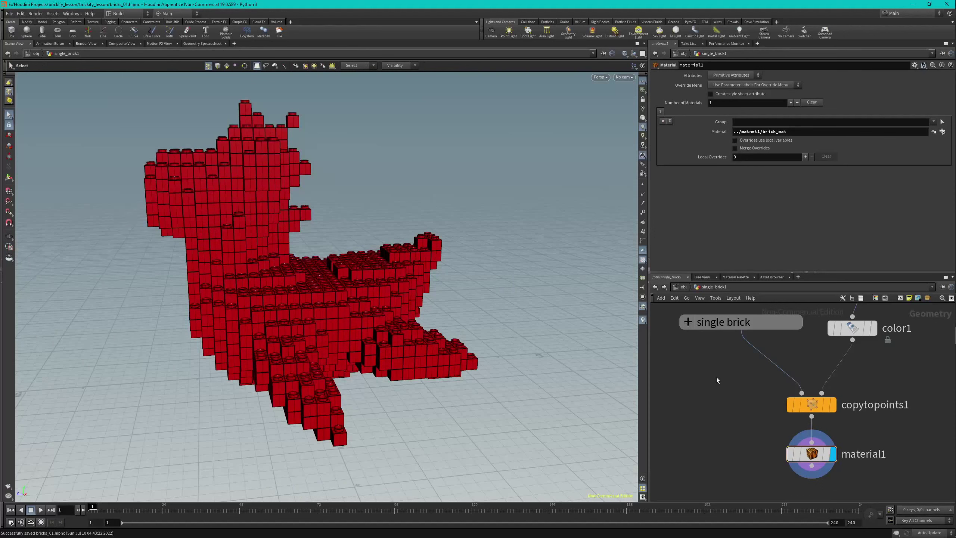
# - Add a Switch node and insert it between the rubber toy and matchsize1
pyautogui.press('Tab')
pyautogui.write('switch')
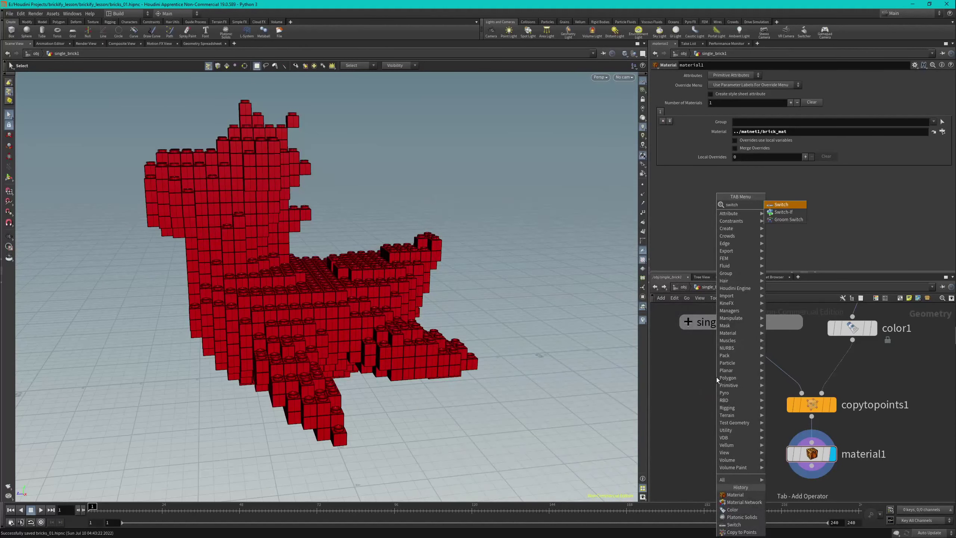
pyautogui.press('Return')
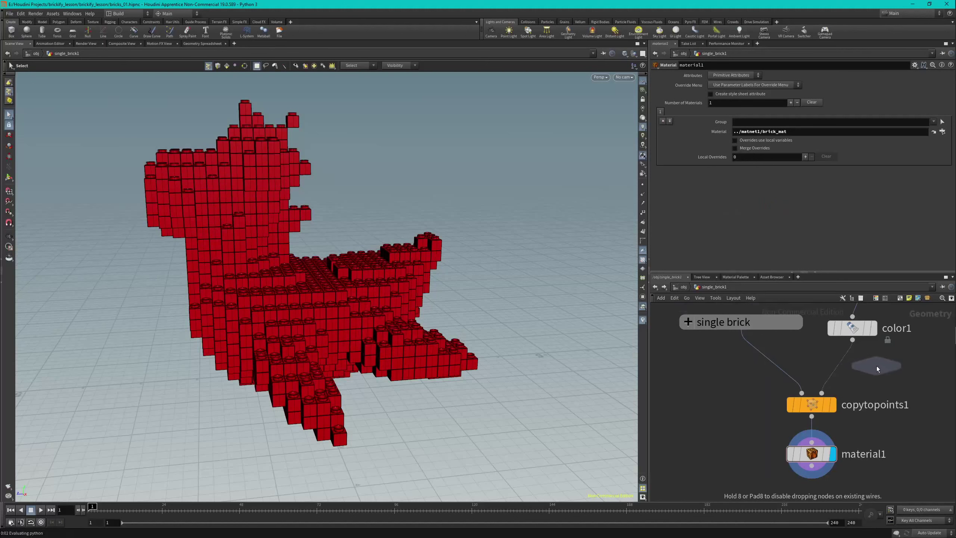
pyautogui.click(876, 365)
pyautogui.press('h')
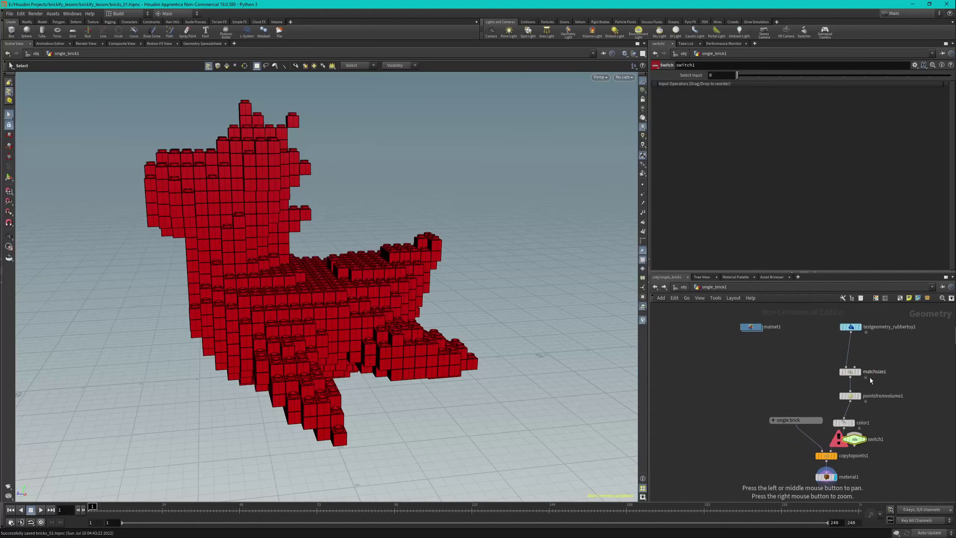
pyautogui.moveTo(858, 439); pyautogui.dragTo(851, 354)
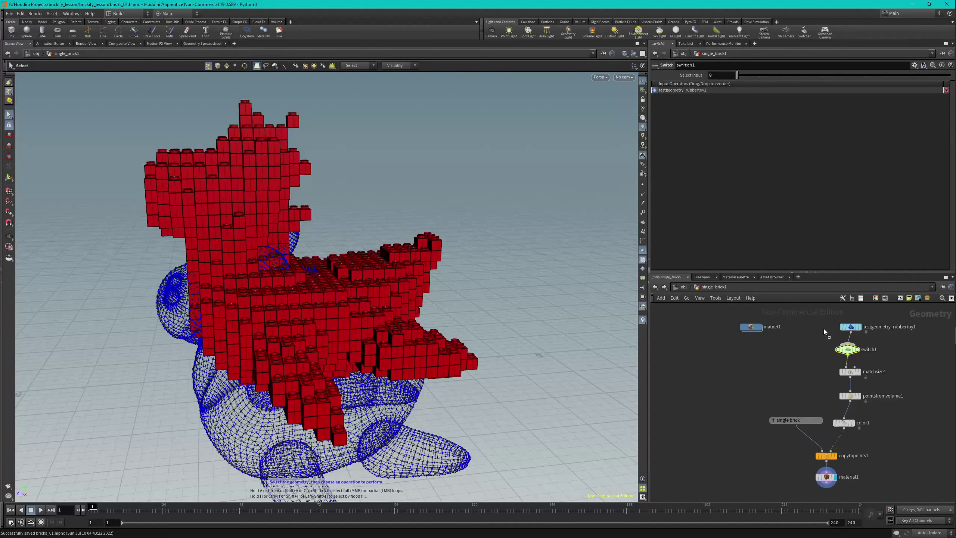
# - Add a Platonic Solids node set to Utah Teapot with radius 4.2
pyautogui.click(919, 325)
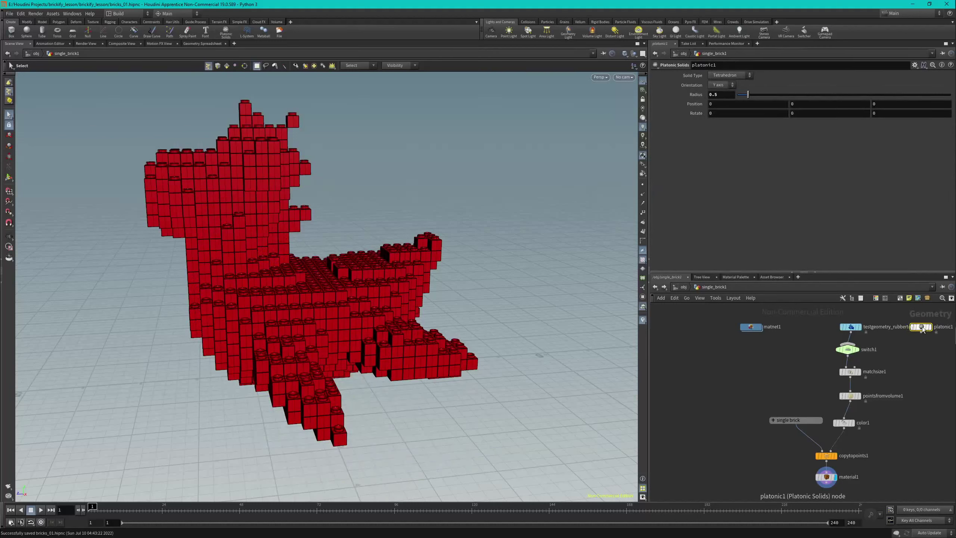
pyautogui.moveTo(919, 326)
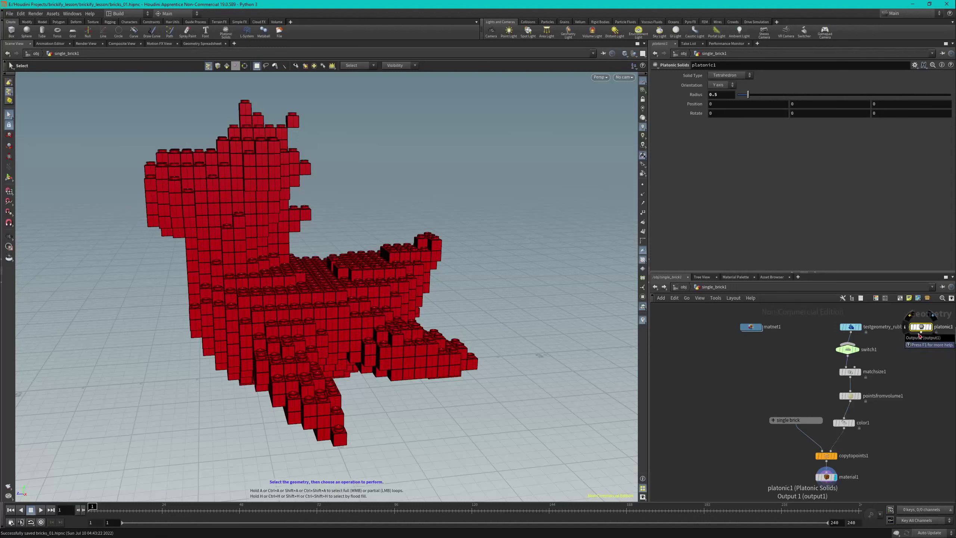
pyautogui.click(719, 76)
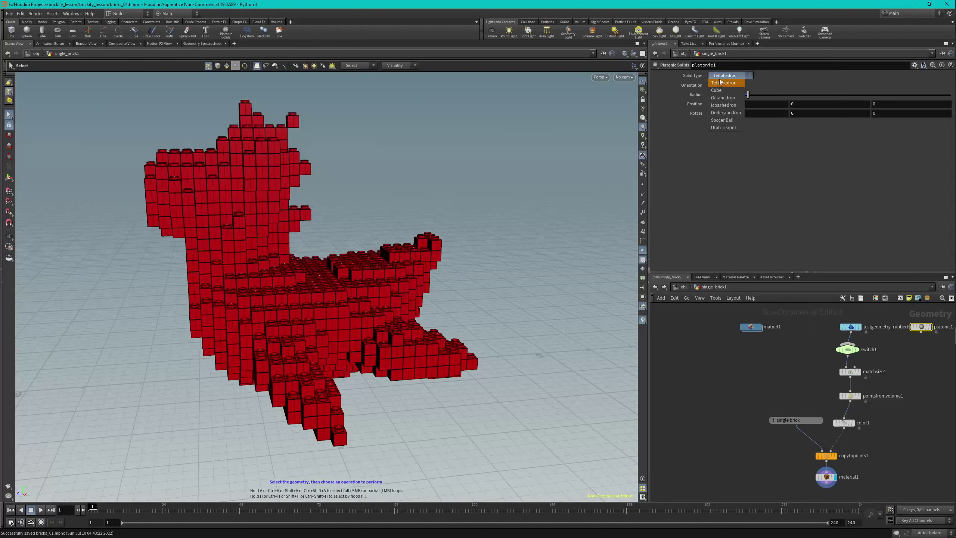
pyautogui.click(728, 128)
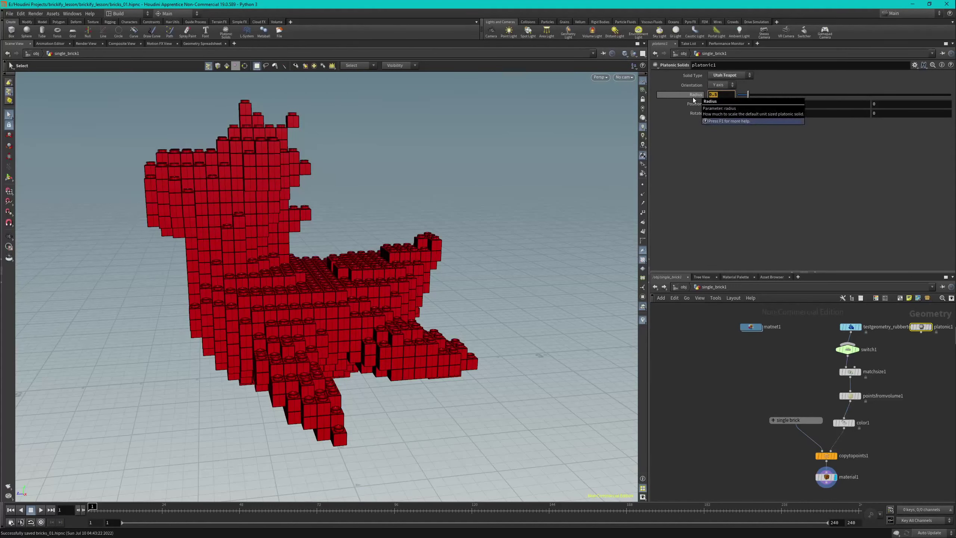
pyautogui.press('Return')
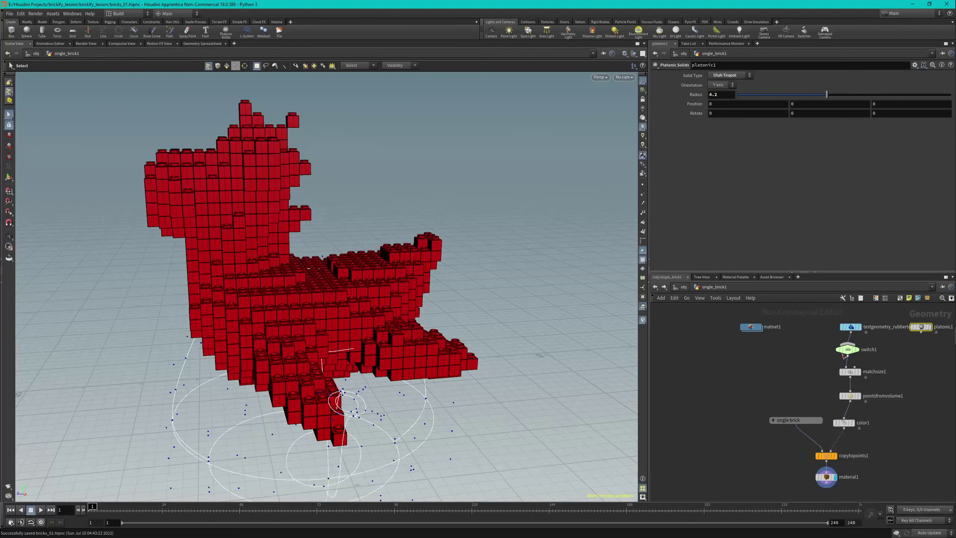
pyautogui.click(931, 330)
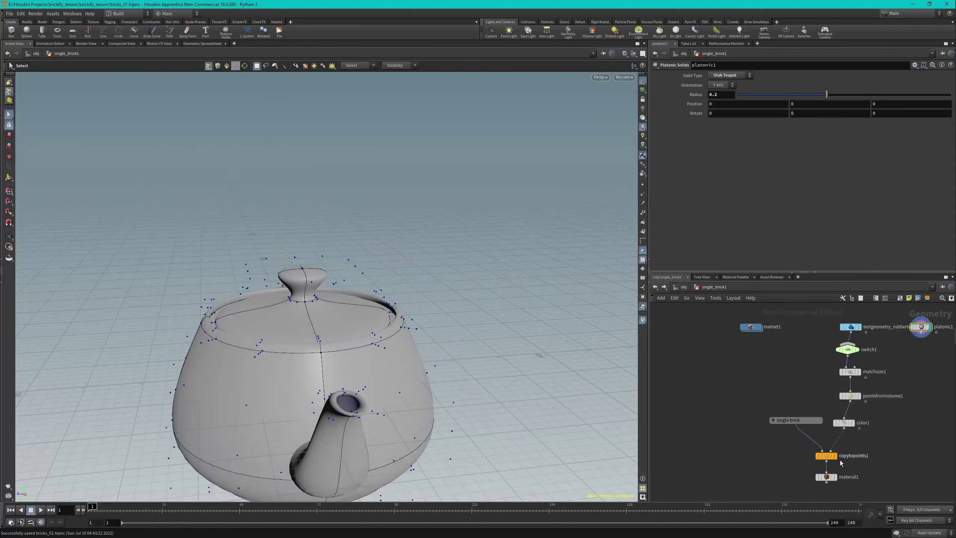
pyautogui.click(834, 480)
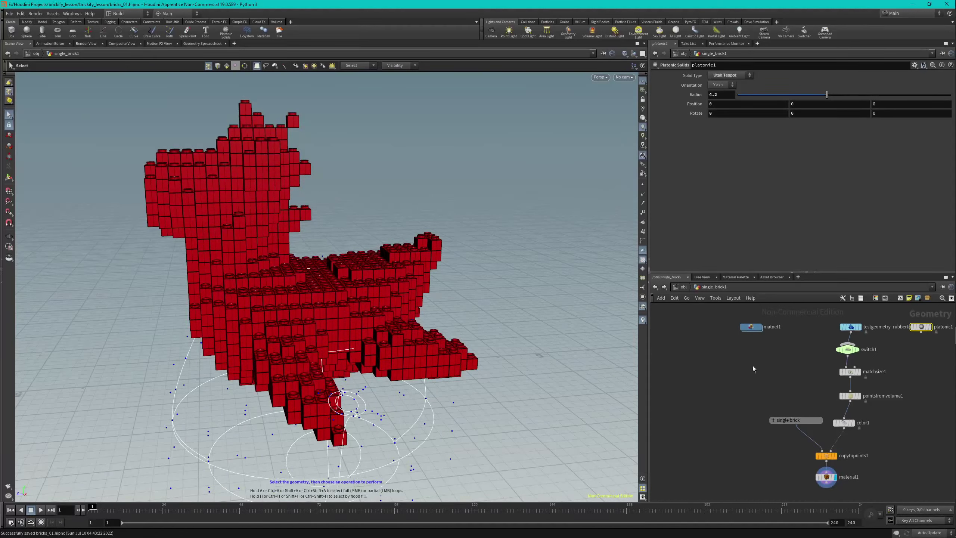
# - Wire the teapot into switch1's second input, set Select Input to 1, and place another Platonic Solids node
pyautogui.click(921, 335)
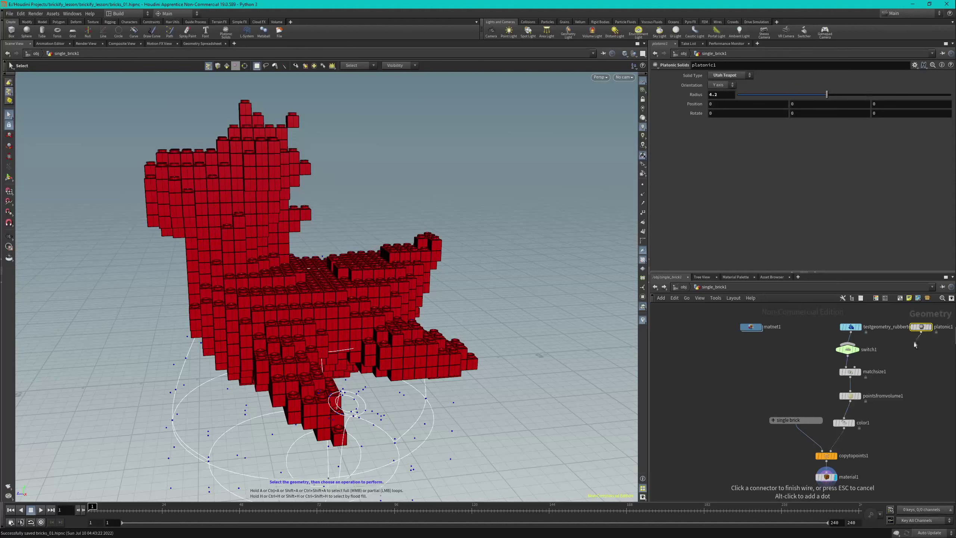
pyautogui.click(856, 343)
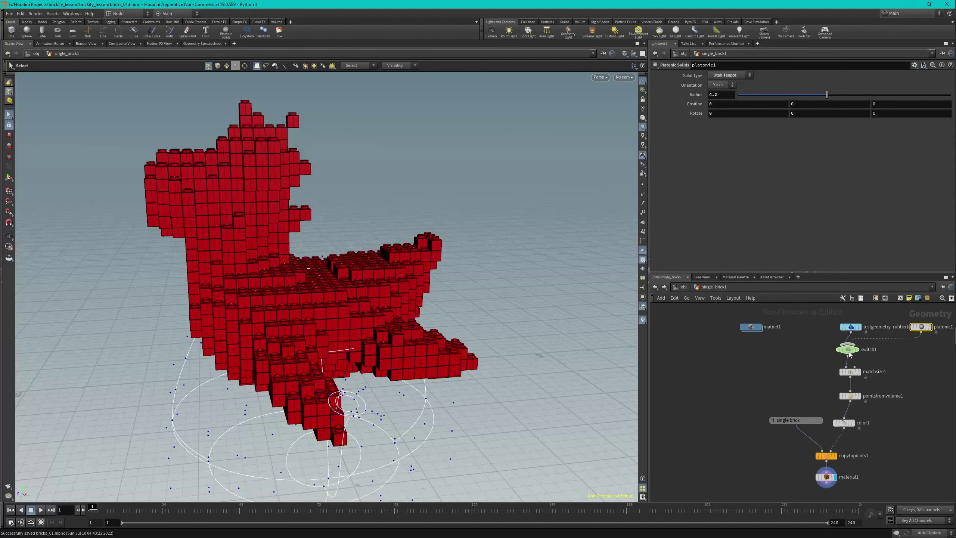
pyautogui.click(848, 349)
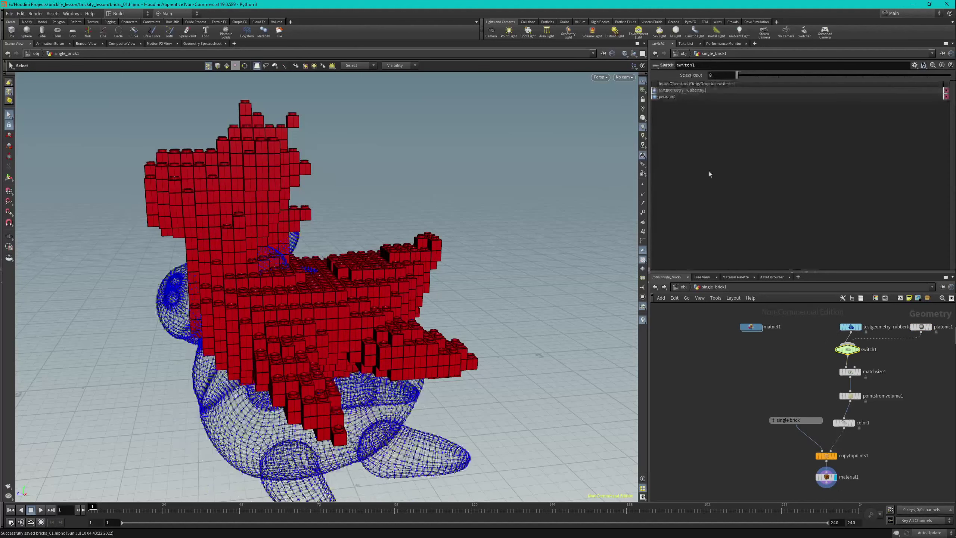
pyautogui.click(709, 76)
pyautogui.write('1')
pyautogui.press('Return')
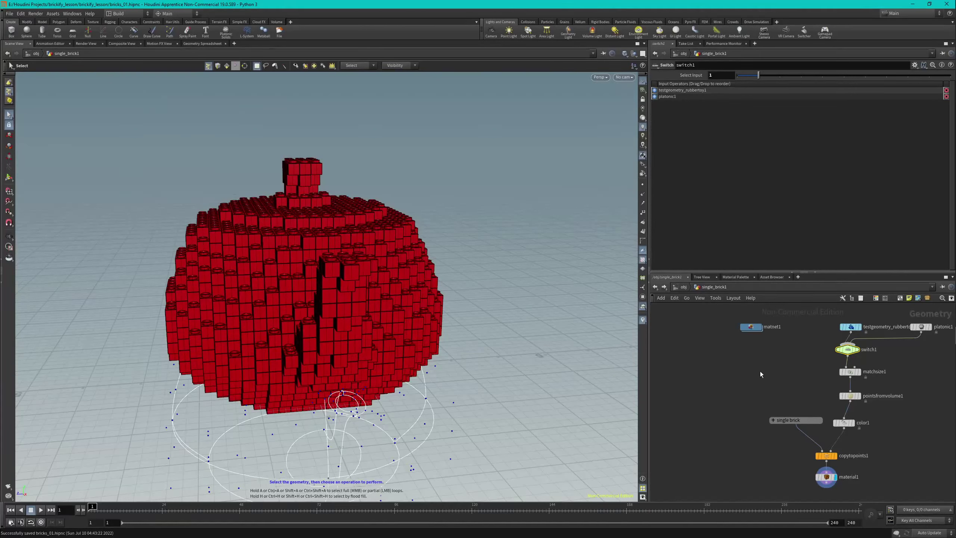
pyautogui.click(225, 34)
pyautogui.click(804, 327)
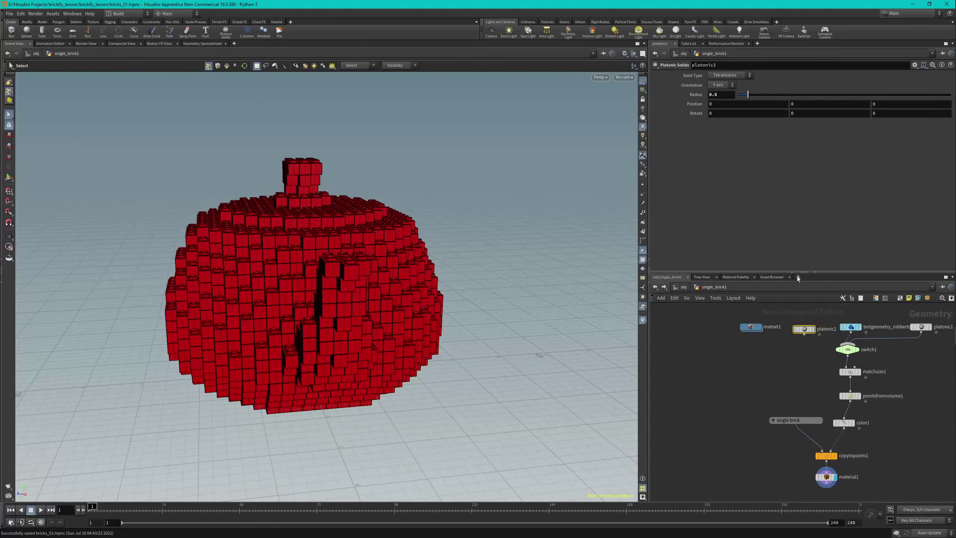
# - Make platonic2 a Dodecahedron of radius 3.0, wire it into switch1's third input, and select input 2
pyautogui.click(728, 75)
pyautogui.click(726, 110)
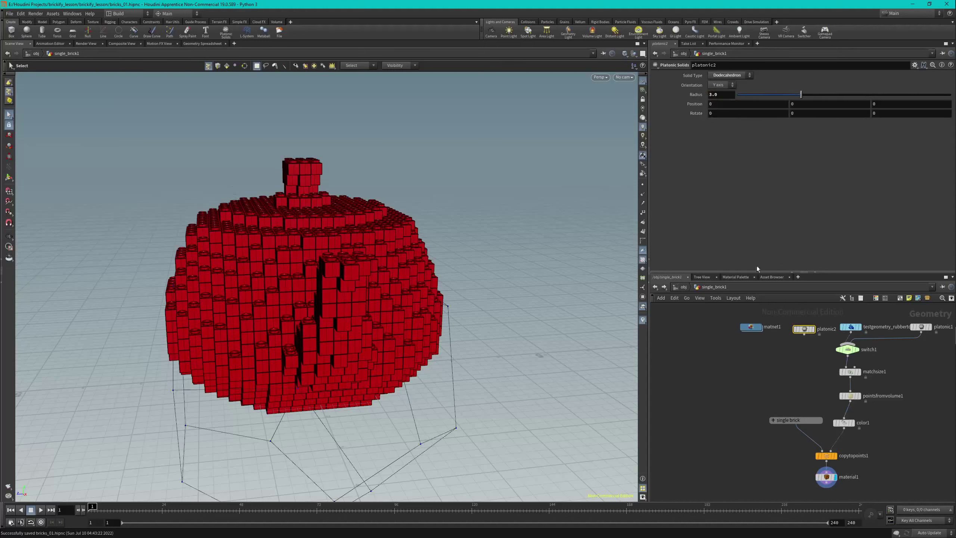
pyautogui.moveTo(803, 333); pyautogui.dragTo(848, 350)
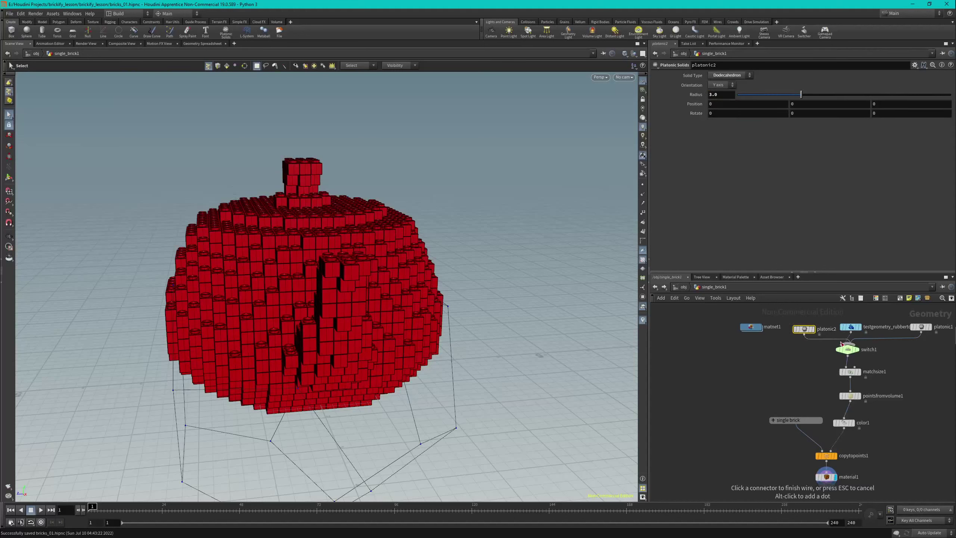
pyautogui.click(847, 349)
pyautogui.doubleClick(711, 75)
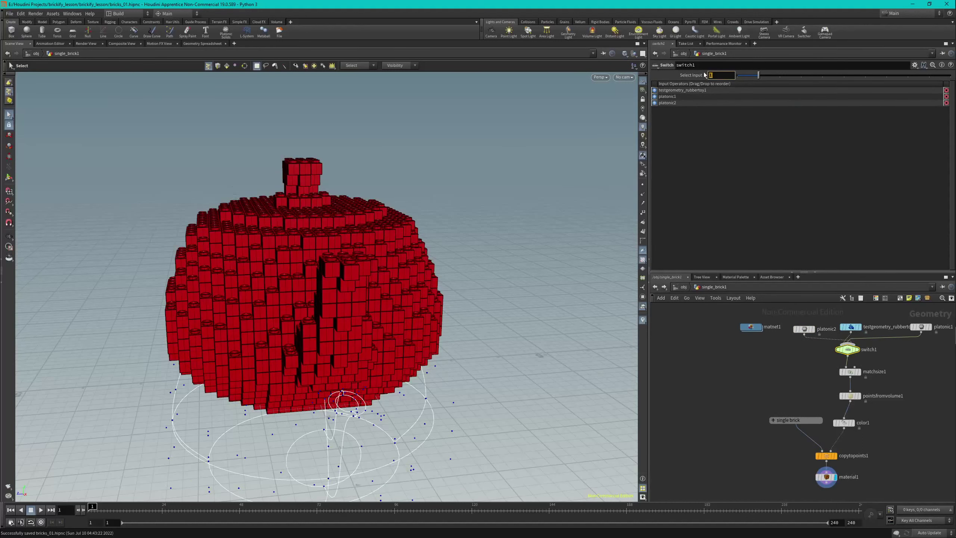
pyautogui.write('2')
pyautogui.press('Return')
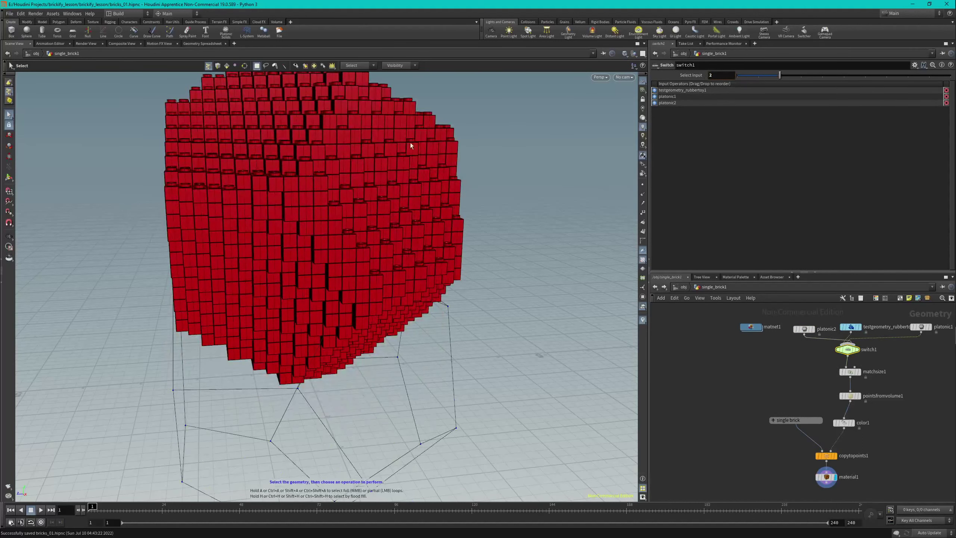
pyautogui.press('Escape')
pyautogui.scroll(-3, 328, 199)
pyautogui.moveTo(297, 211); pyautogui.dragTo(305, 174)
pyautogui.press('s')
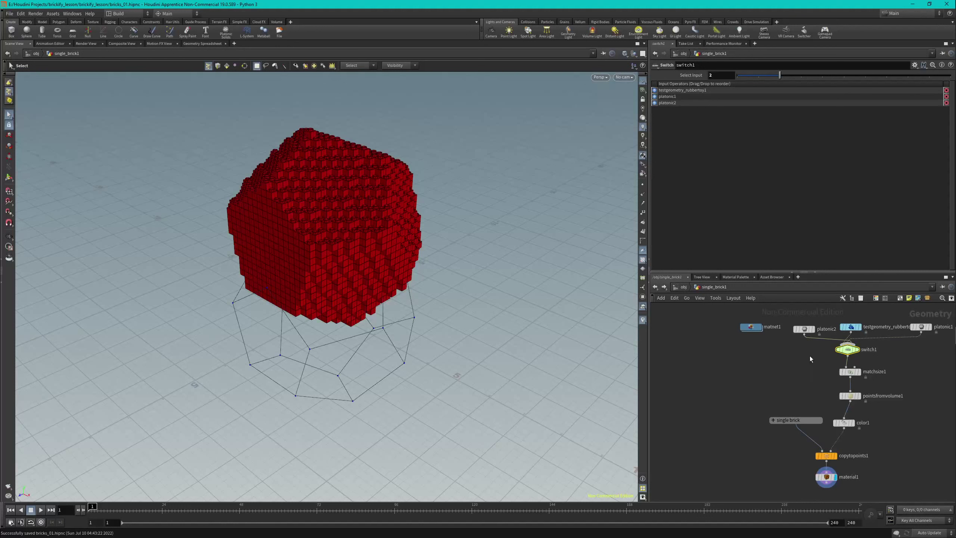
# - Reset switch1's Select Input to 0 and tumble the view around the bricked rubber toy
pyautogui.moveTo(808, 328)
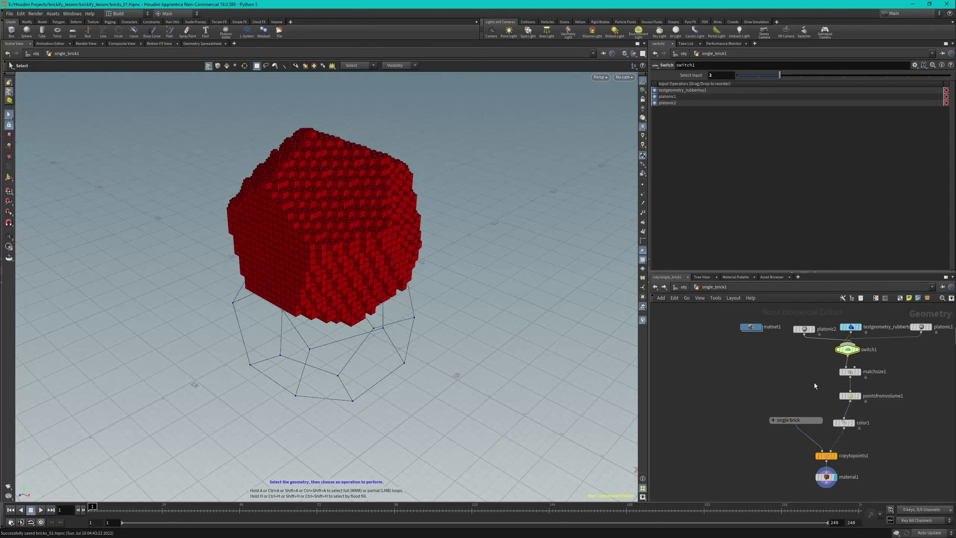
pyautogui.keyDown('ctrl'); pyautogui.middleClick(700, 76); pyautogui.keyUp('ctrl')
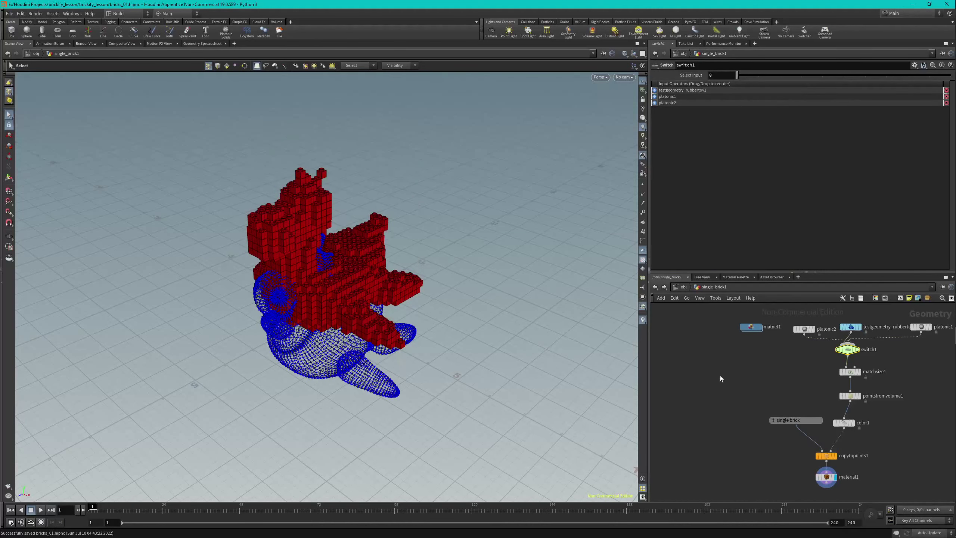
pyautogui.scroll(3, 398, 238)
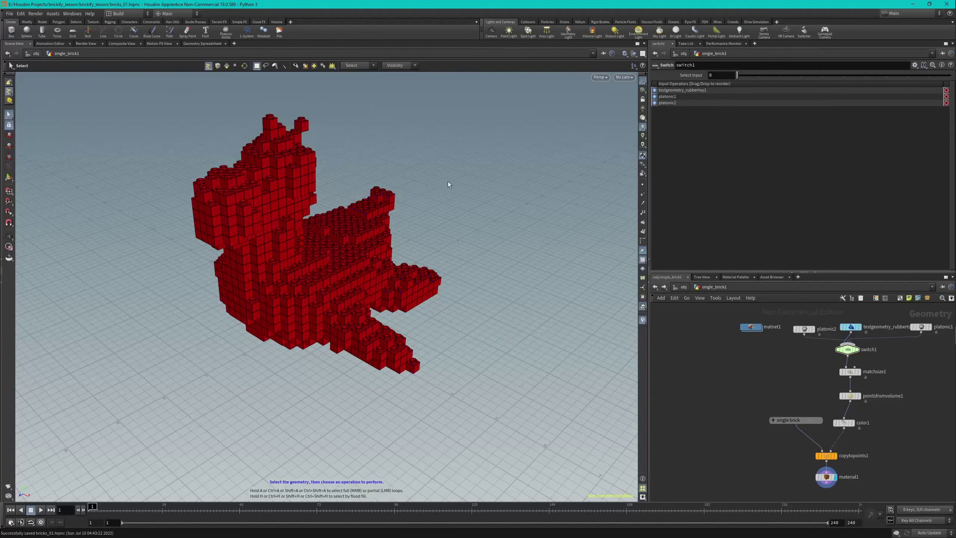
pyautogui.press('Escape')
pyautogui.moveTo(440, 179); pyautogui.dragTo(359, 177)
pyautogui.press('s')
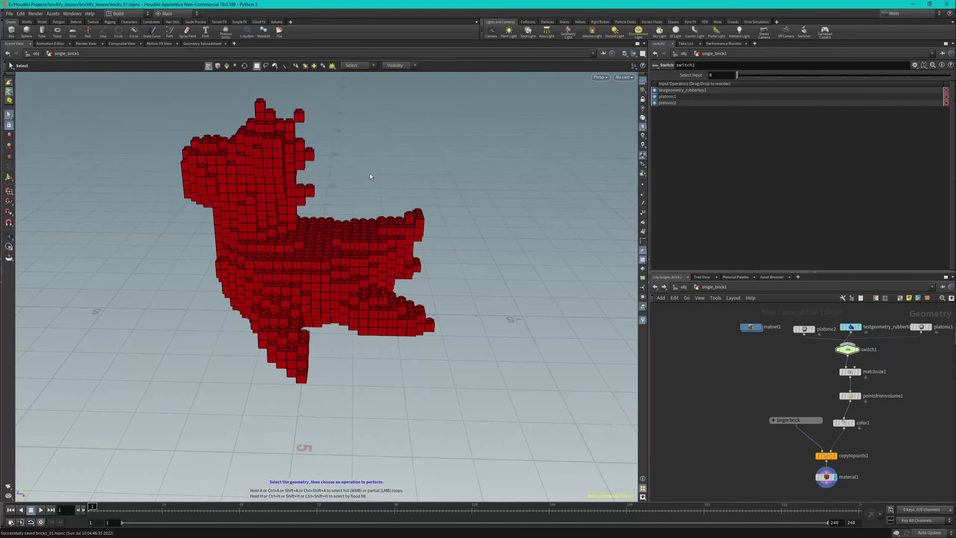